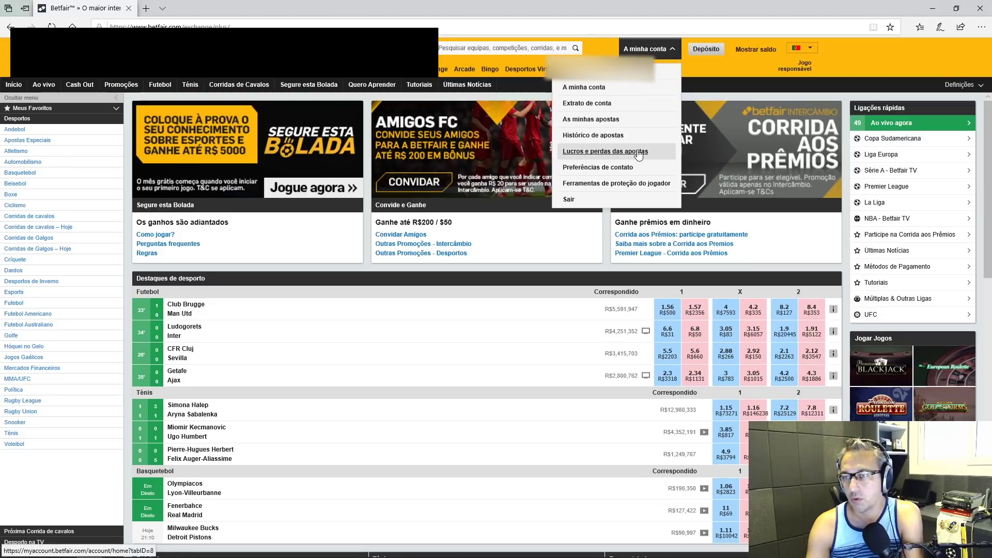
Step: Open the account's betting profit and loss page and check the cycle's start and end dates in the spreadsheet
{"action": "left_click", "coordinate": [639, 152]}
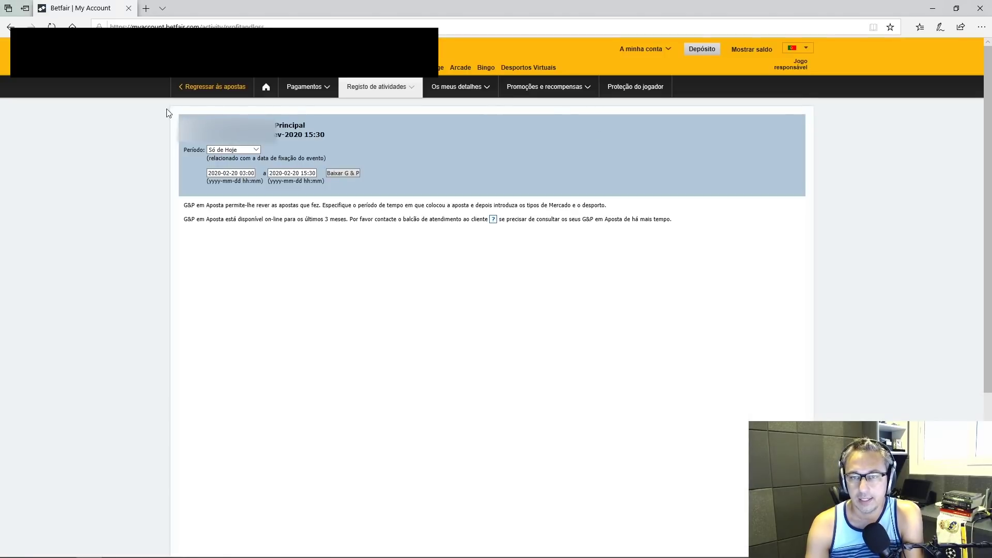
{"action": "left_click", "coordinate": [64, 552]}
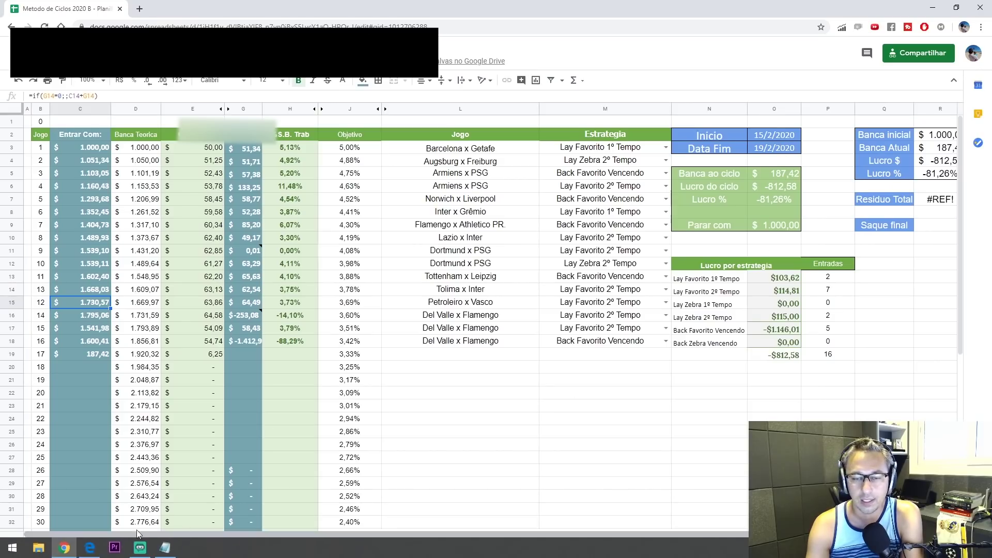
{"action": "left_click", "coordinate": [90, 552]}
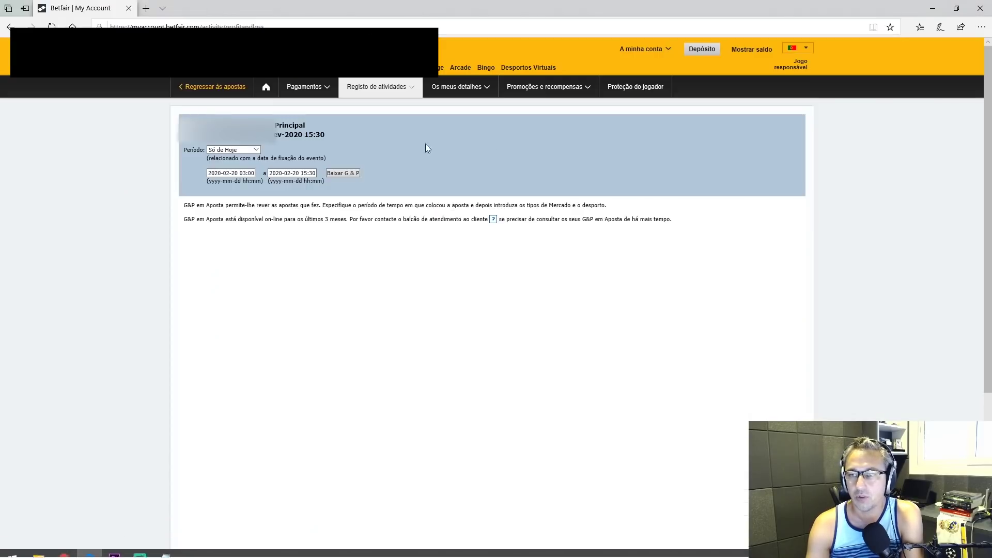
{"action": "left_click", "coordinate": [233, 173]}
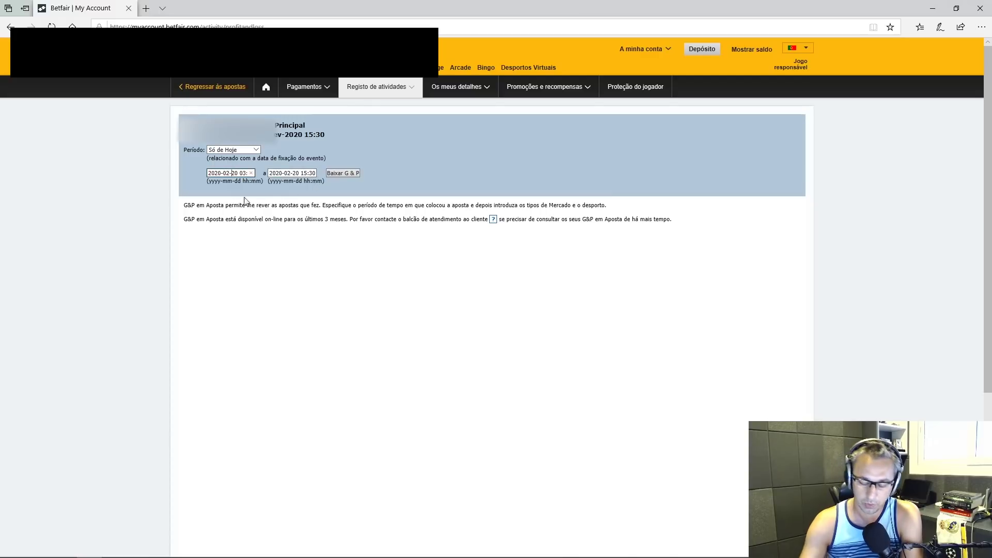
{"action": "key", "text": "BackSpace"}
{"action": "key", "text": "BackSpace"}
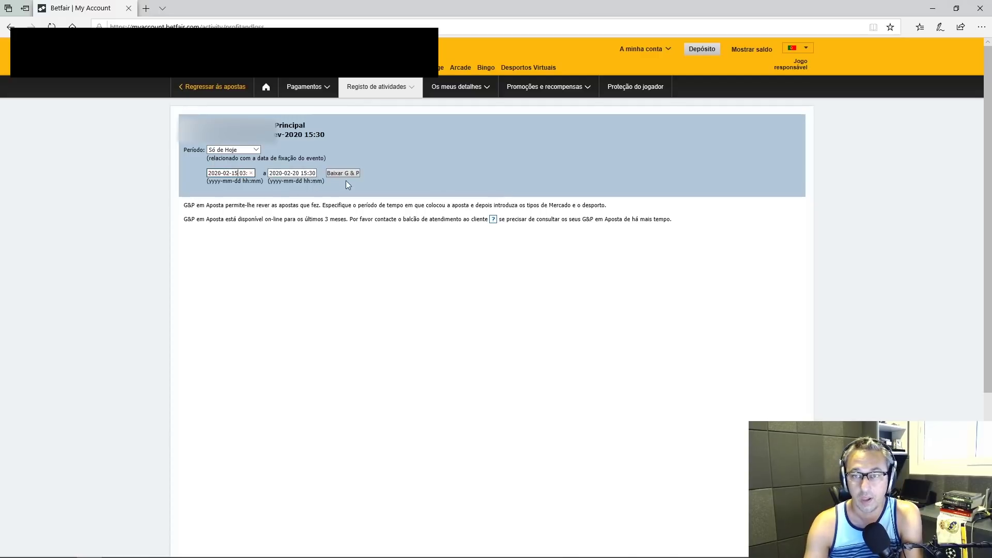
{"action": "left_click", "coordinate": [302, 174]}
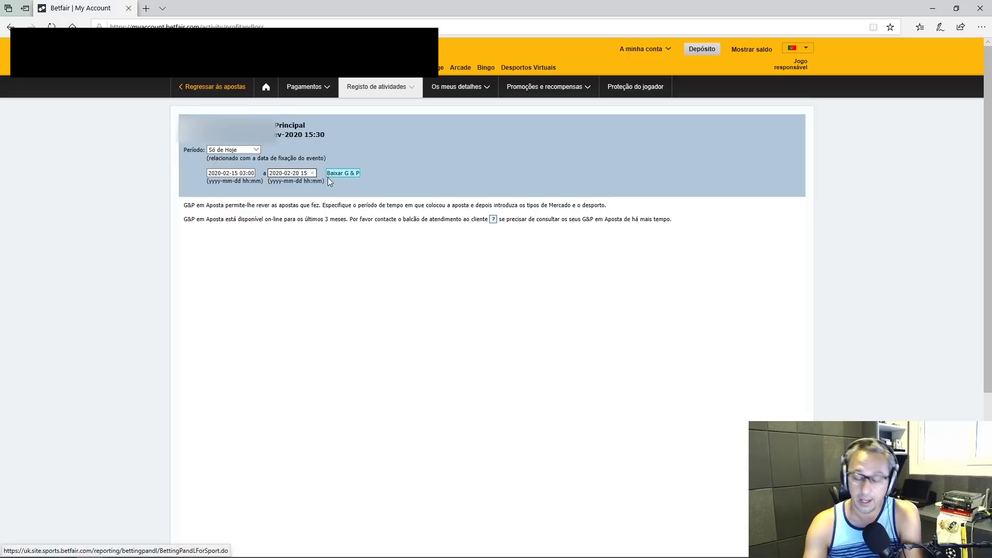
{"action": "key", "text": "BackSpace"}
{"action": "key", "text": "BackSpace"}
{"action": "type", "text": "19"}
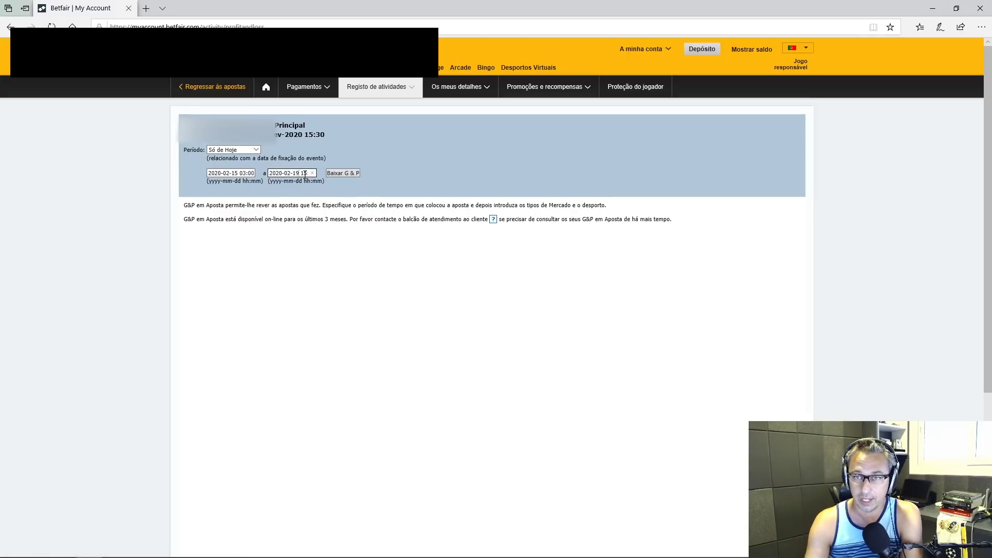
{"action": "key", "text": "BackSpace"}
{"action": "key", "text": "BackSpace"}
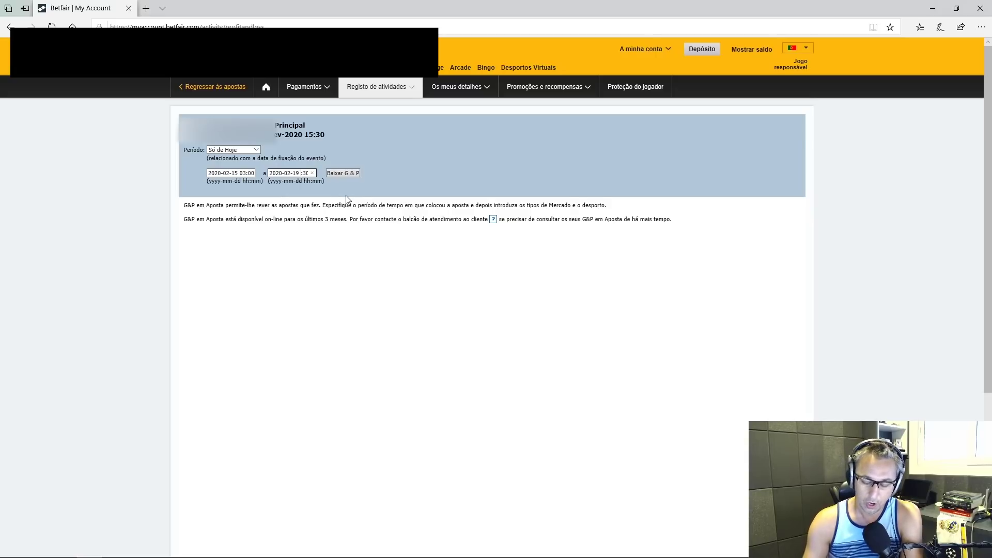
{"action": "type", "text": "23"}
{"action": "left_click", "coordinate": [340, 173]}
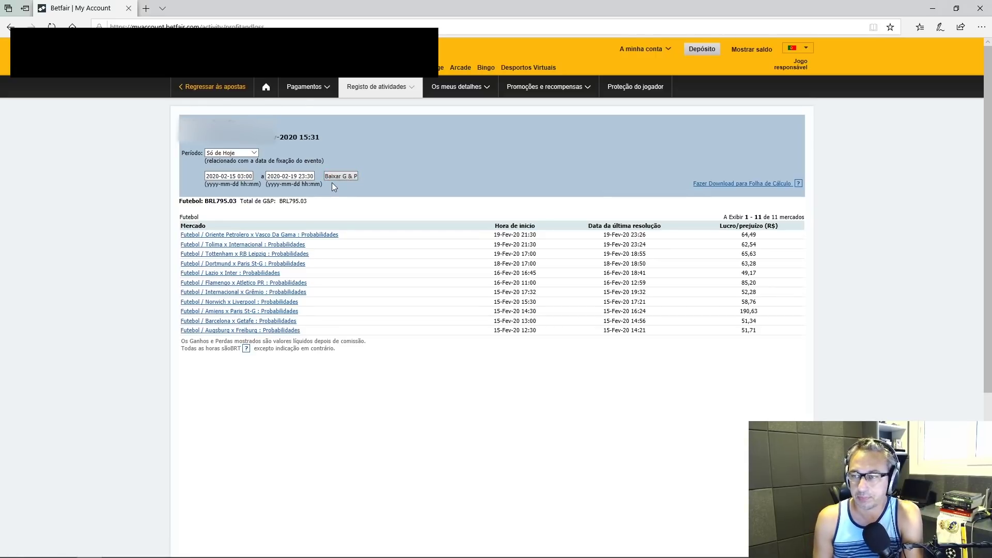
Step: Extend the report's end date to 2020-02-20 and reload the profit and loss list
{"action": "left_click", "coordinate": [298, 176]}
{"action": "key", "text": "BackSpace"}
{"action": "key", "text": "BackSpace"}
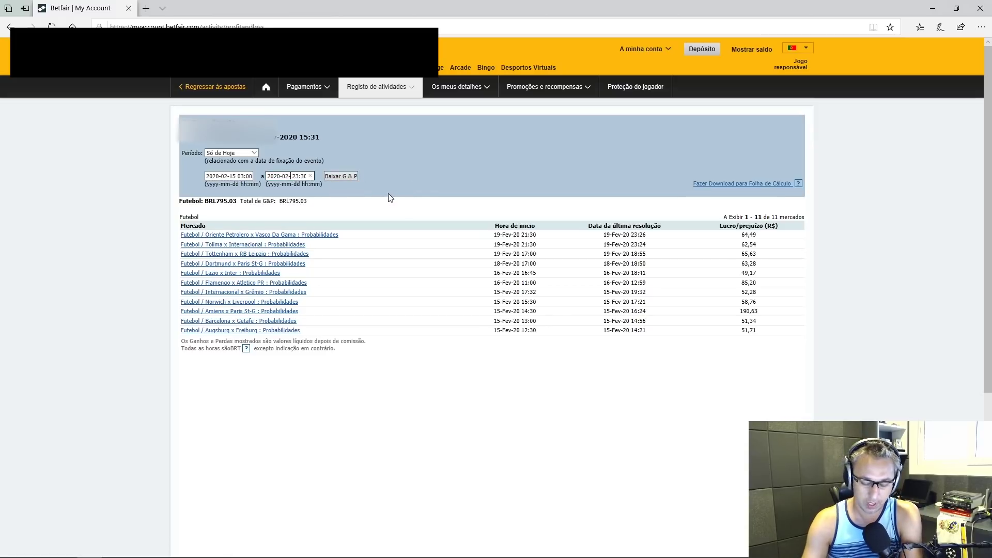
{"action": "type", "text": "20"}
{"action": "left_click", "coordinate": [341, 176]}
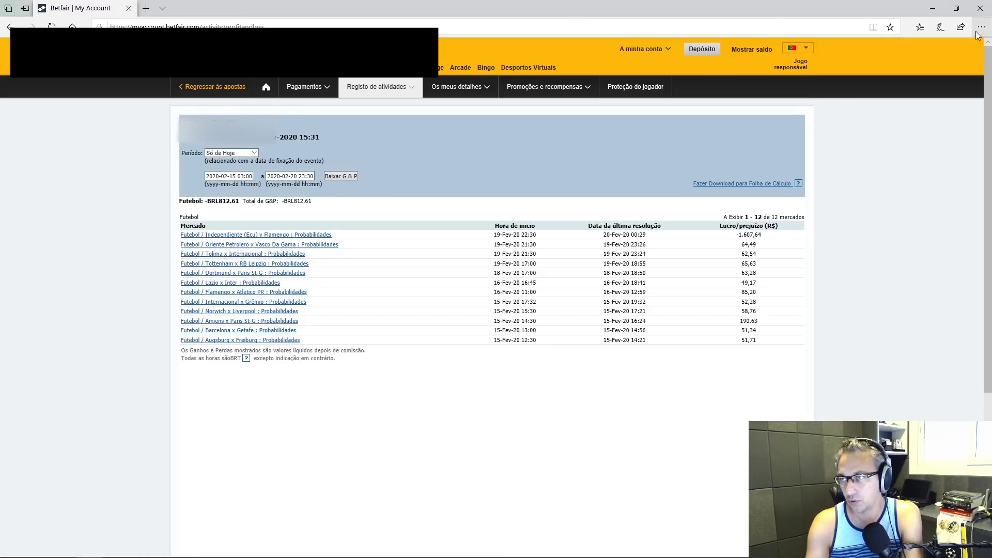
Step: Arrange the Betfair report window and the Metodo de Ciclos 2020 B spreadsheet window side by side
{"action": "left_click", "coordinate": [956, 9]}
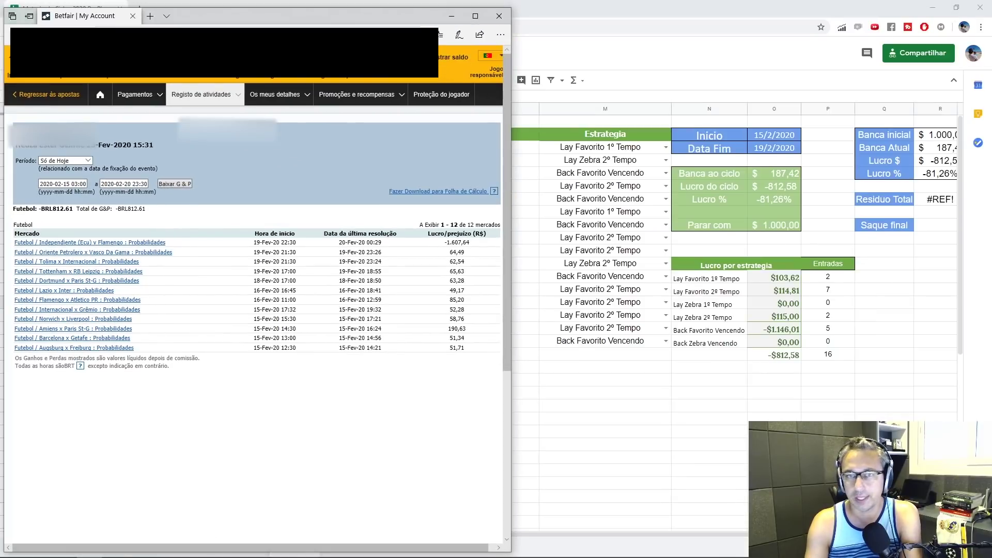
{"action": "left_click_drag", "start_coordinate": [277, 17], "coordinate": [274, 12]}
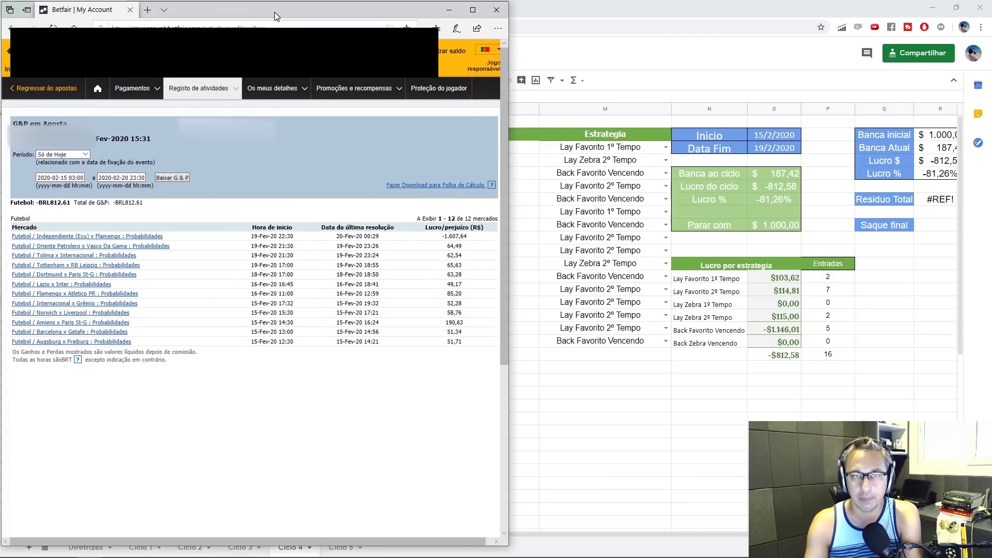
{"action": "left_click", "coordinate": [956, 7]}
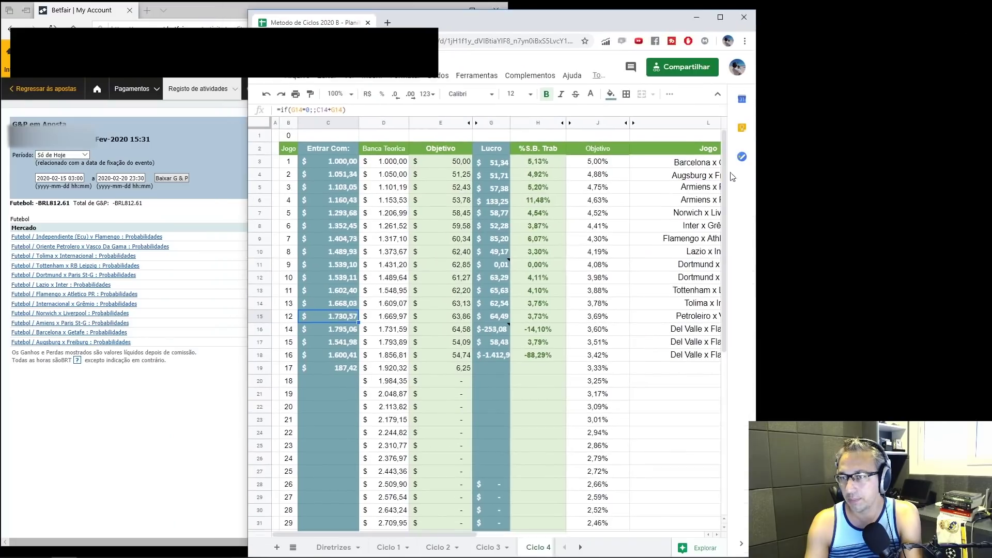
{"action": "left_click_drag", "start_coordinate": [483, 33], "coordinate": [711, 21]}
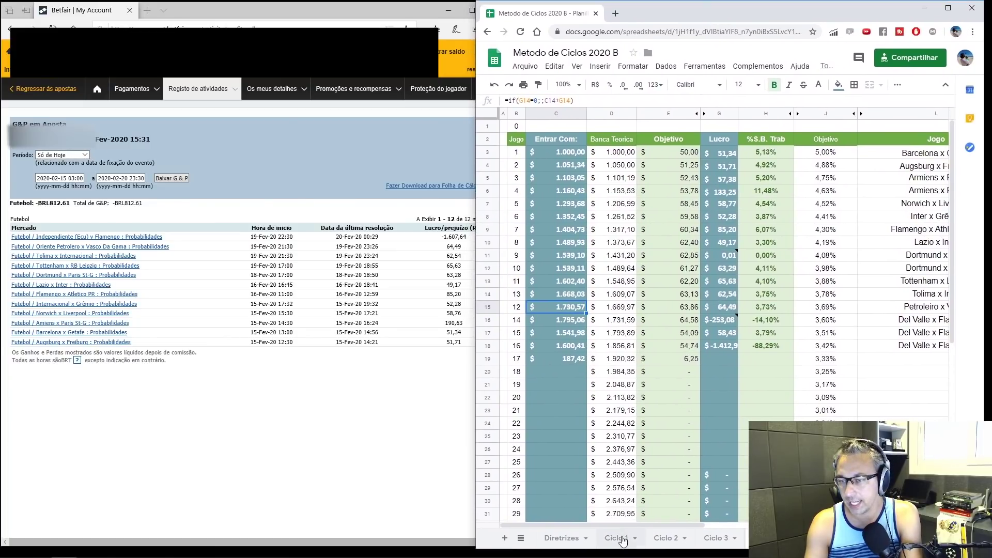
Step: Review the game, strategy and profit entries from Barcelona x Getafe through Lazio x Inter in the cycle sheet
{"action": "left_click_drag", "start_coordinate": [624, 526], "coordinate": [717, 504]}
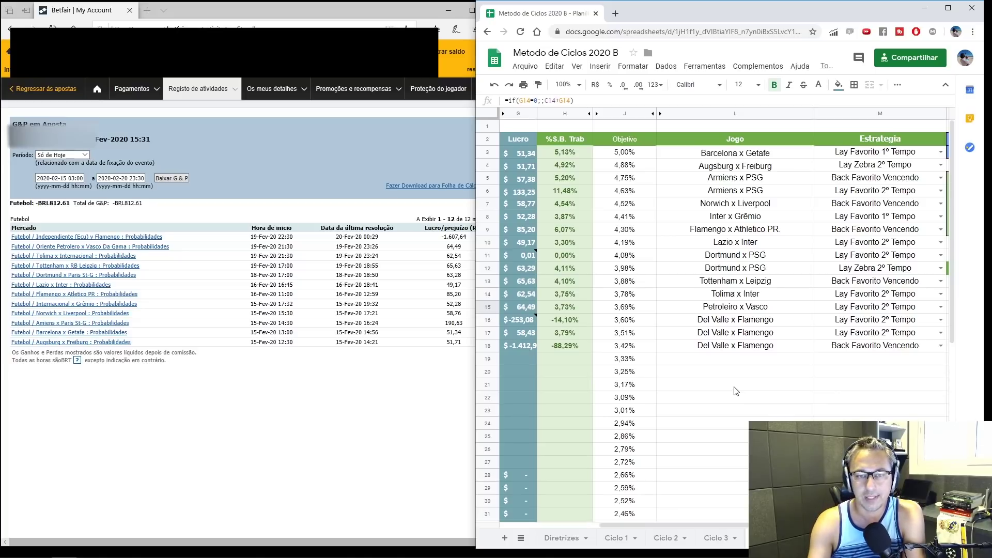
{"action": "left_click", "coordinate": [760, 158]}
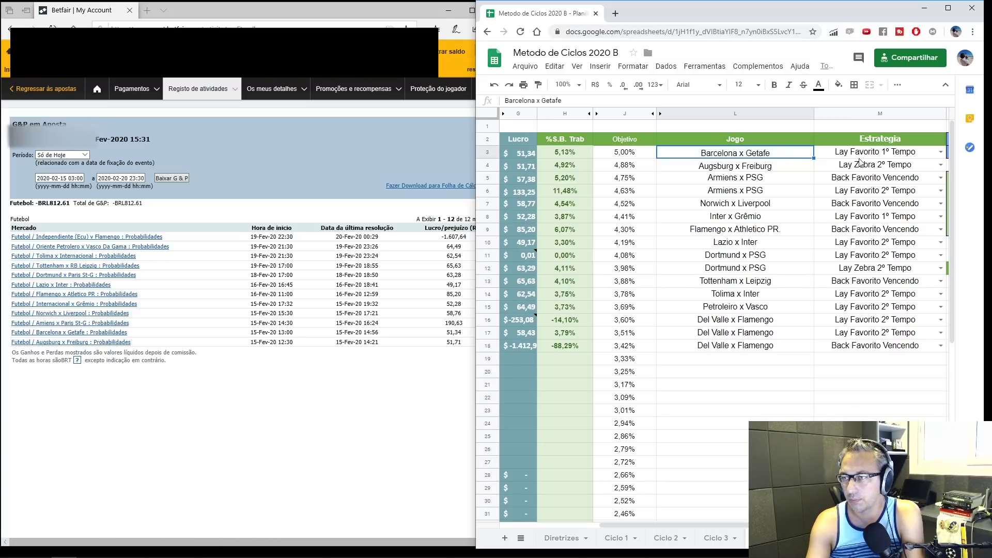
{"action": "left_click", "coordinate": [879, 156]}
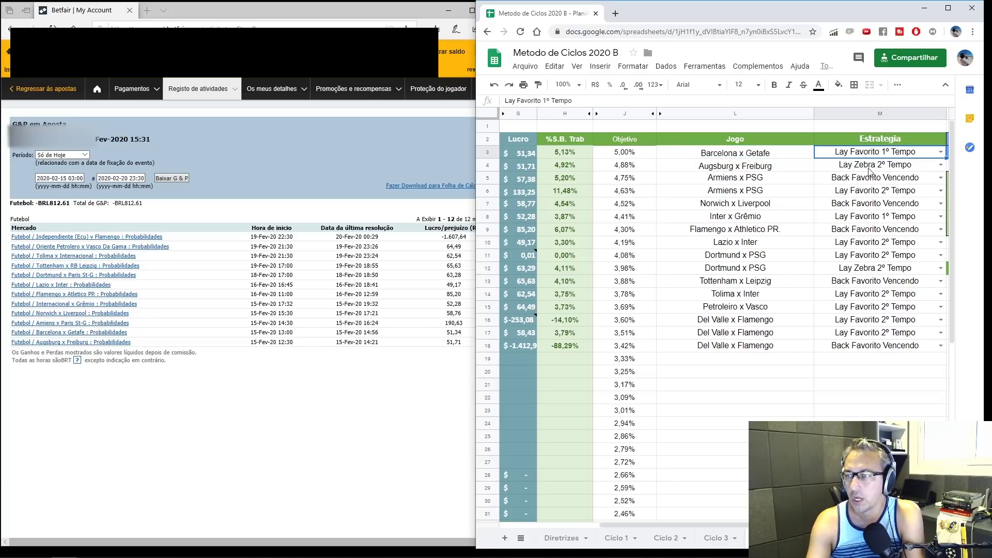
{"action": "left_click", "coordinate": [781, 169]}
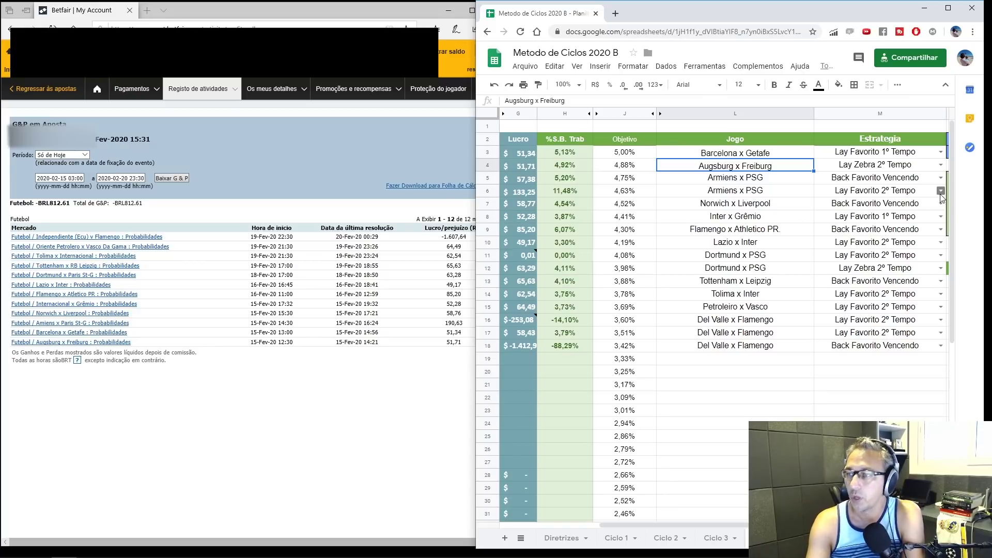
{"action": "left_click", "coordinate": [766, 180]}
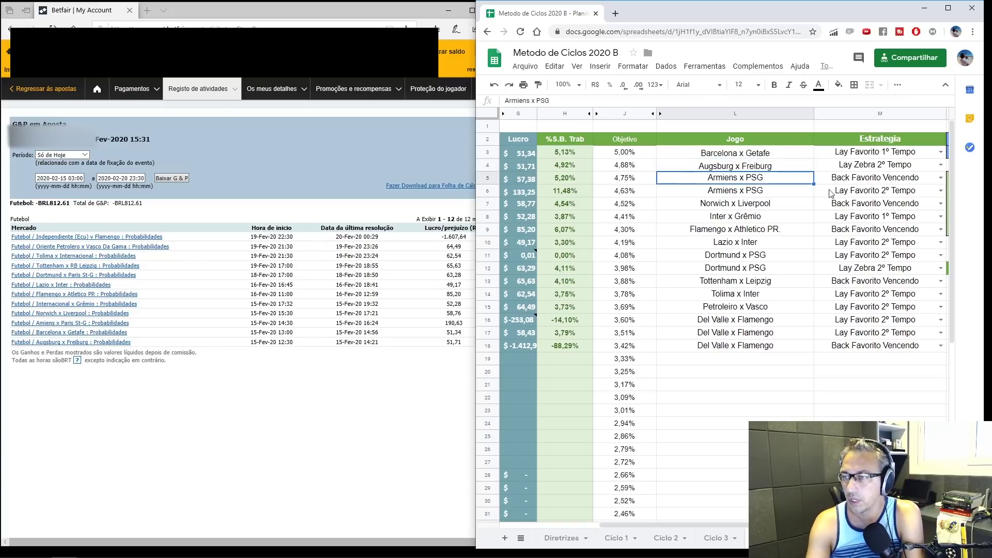
{"action": "left_click", "coordinate": [771, 196]}
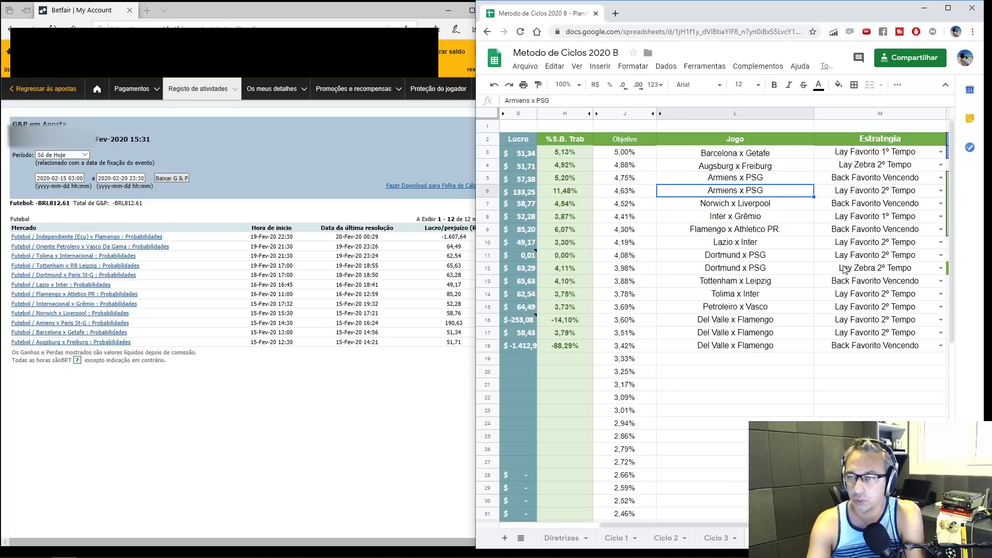
{"action": "left_click", "coordinate": [521, 193]}
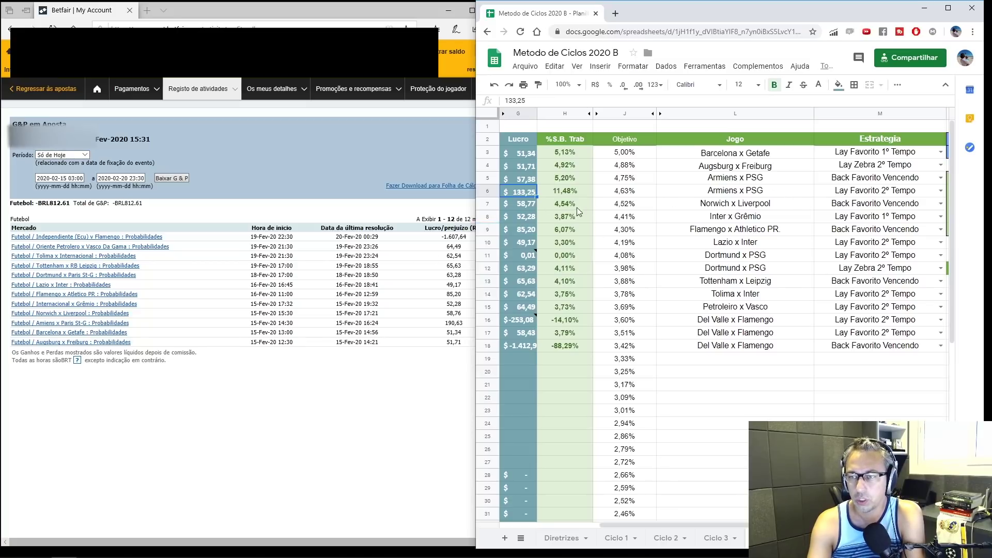
{"action": "left_click", "coordinate": [757, 205]}
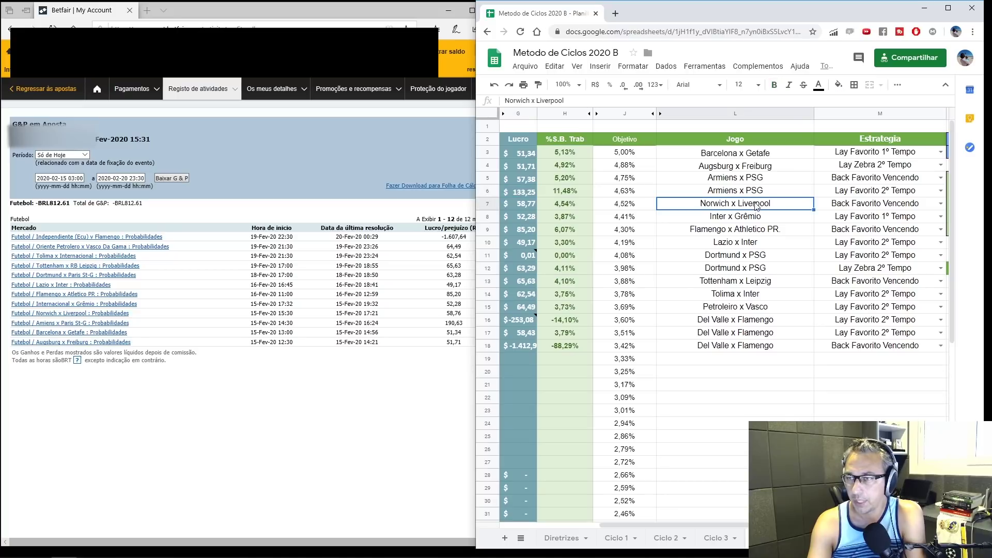
{"action": "left_click", "coordinate": [753, 222]}
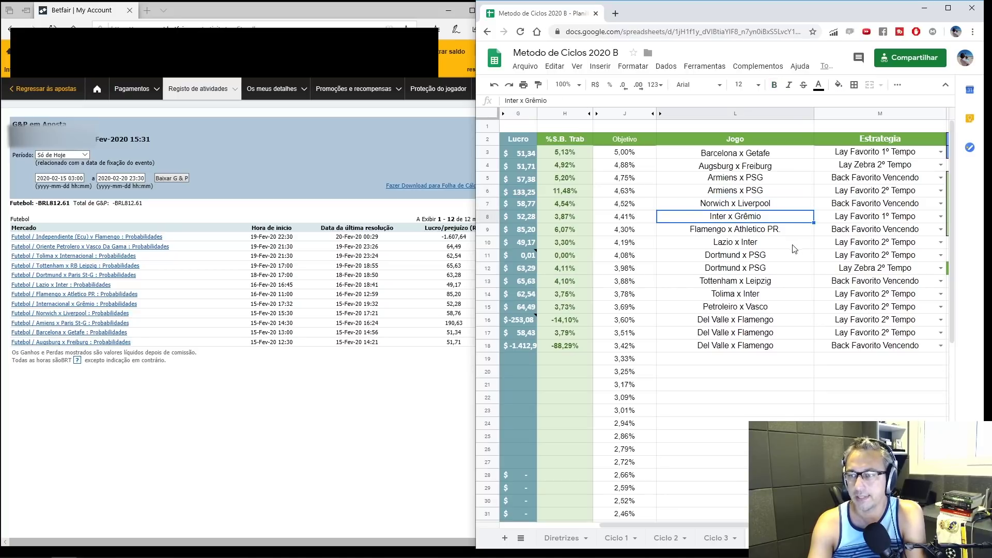
{"action": "left_click", "coordinate": [776, 235]}
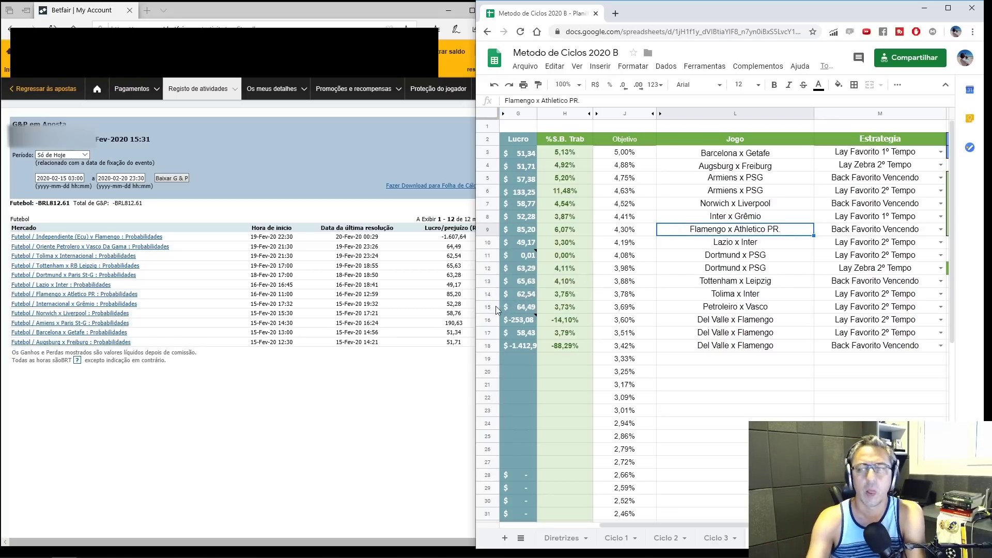
{"action": "left_click", "coordinate": [524, 232]}
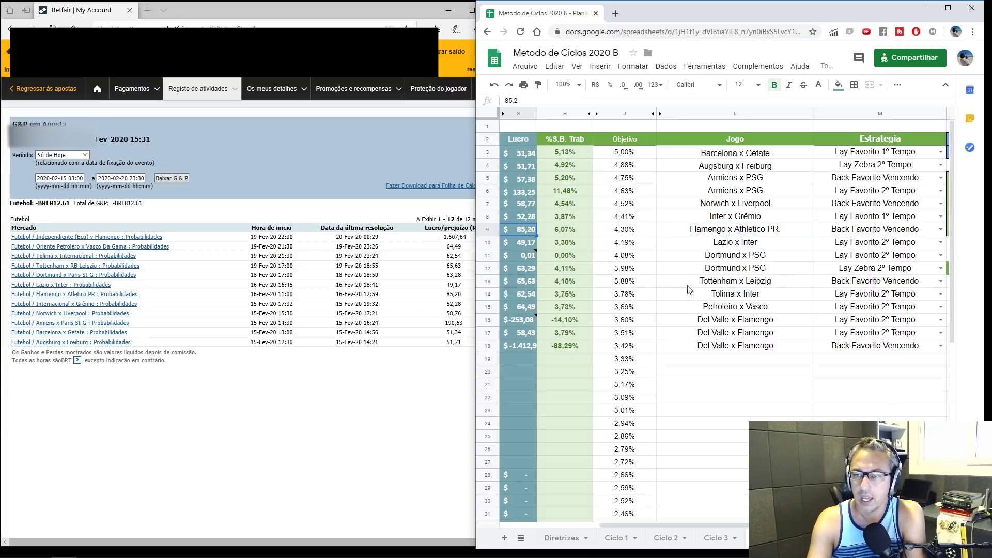
{"action": "left_click", "coordinate": [763, 249]}
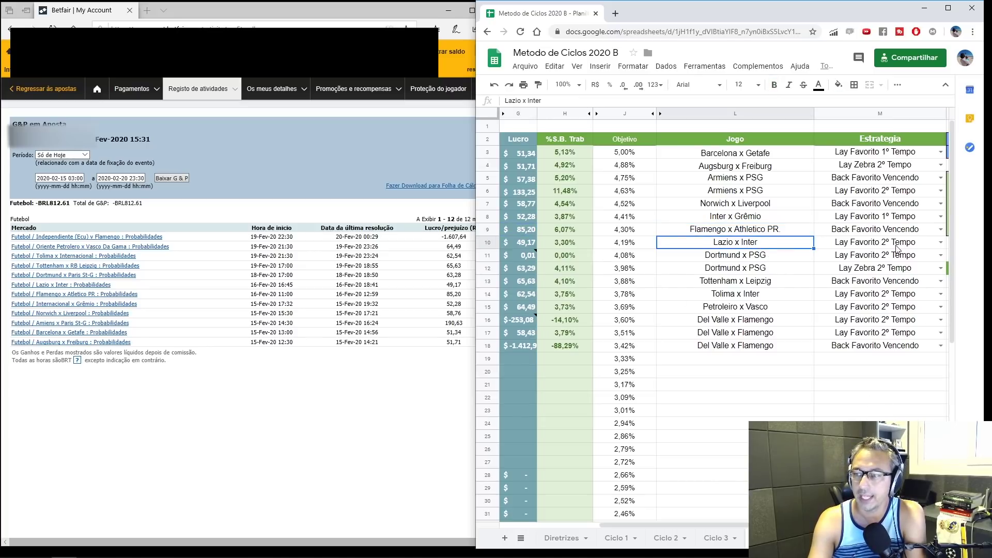
{"action": "left_click", "coordinate": [897, 248]}
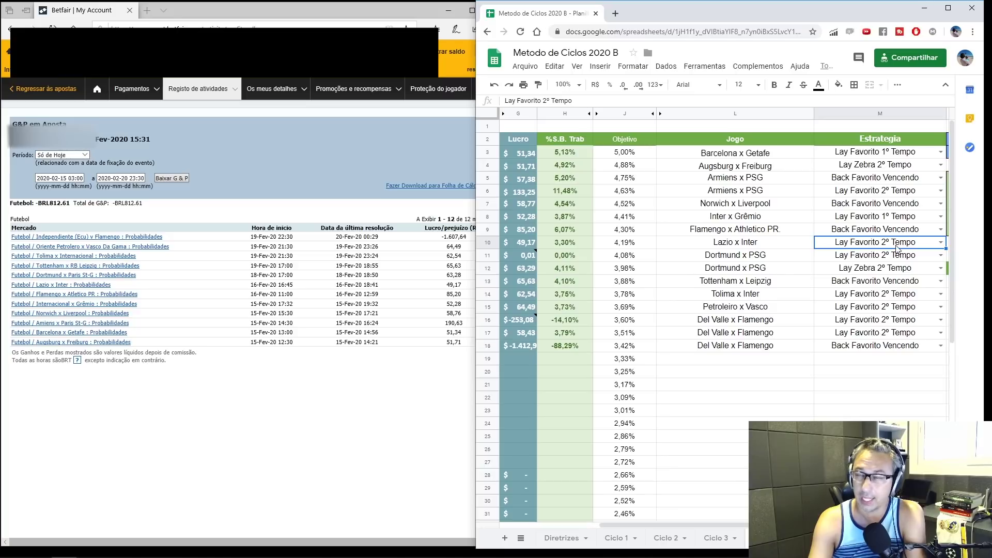
Step: Read the note on the first Dortmund x PSG profit and review the entries through Petroleiro x Vasco
{"action": "mouse_move", "coordinate": [529, 257]}
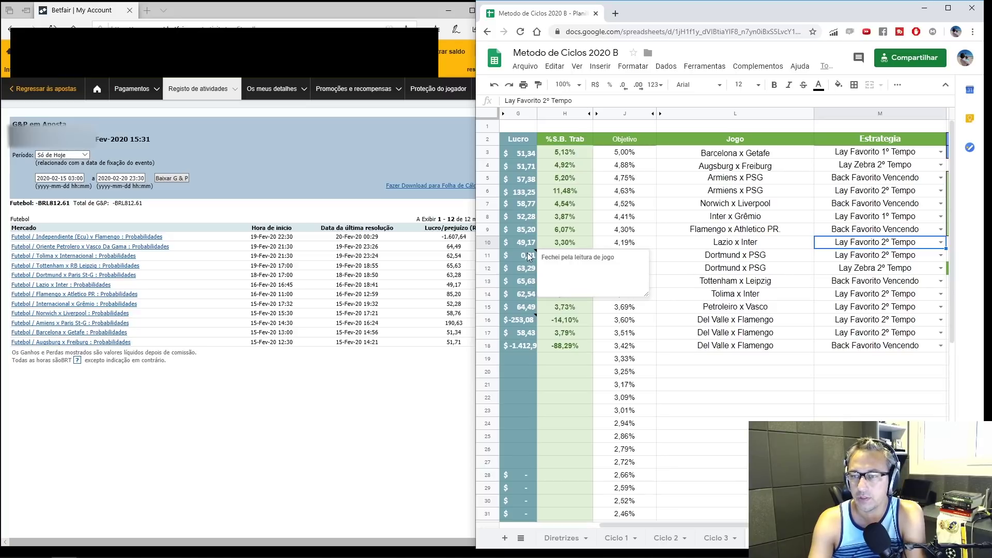
{"action": "left_click", "coordinate": [773, 259]}
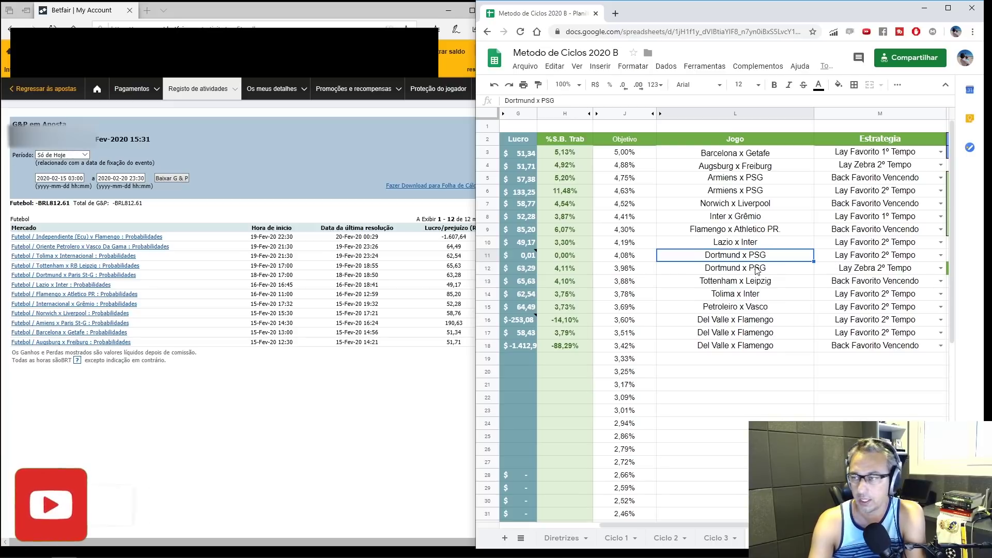
{"action": "key", "text": "Right"}
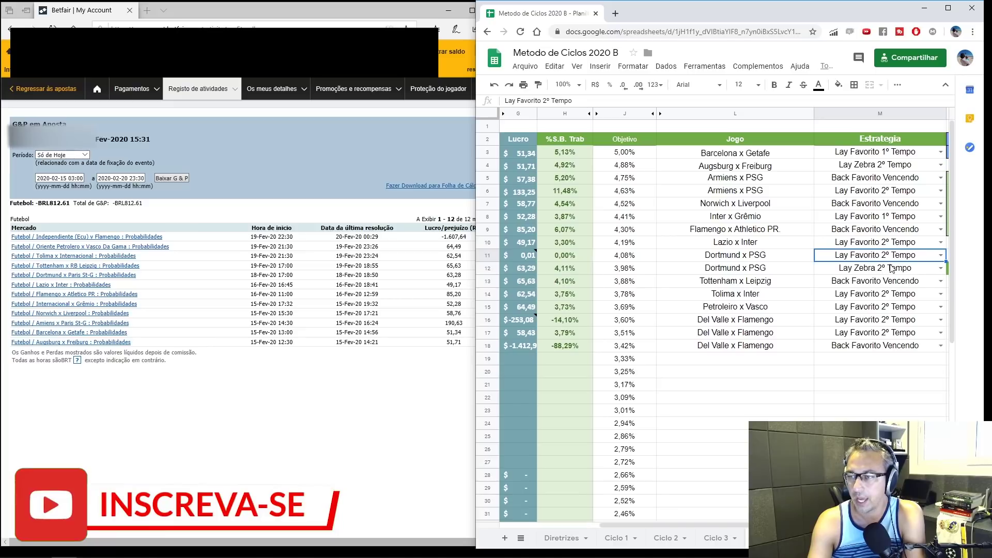
{"action": "key", "text": "Down"}
{"action": "left_click", "coordinate": [526, 267]}
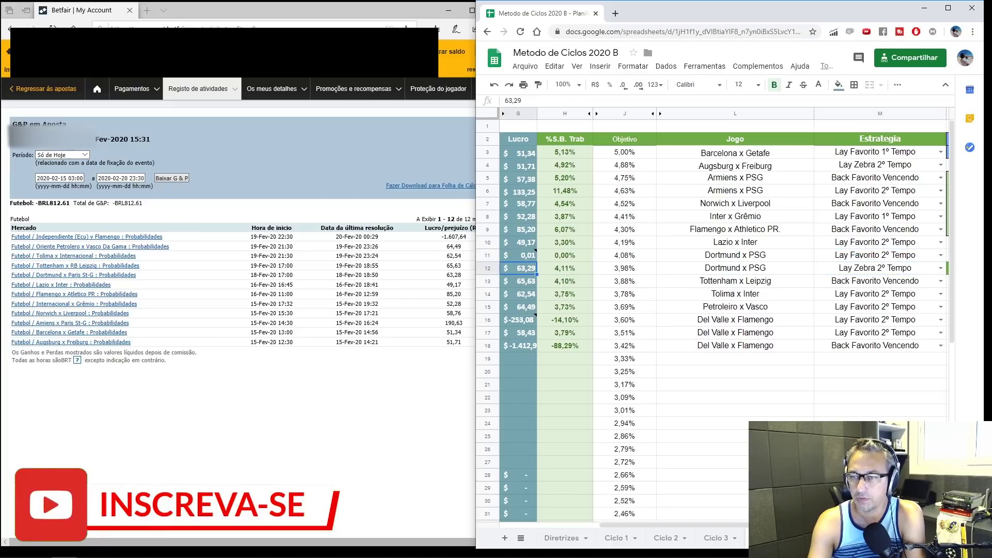
{"action": "left_click", "coordinate": [765, 285]}
{"action": "key", "text": "Right"}
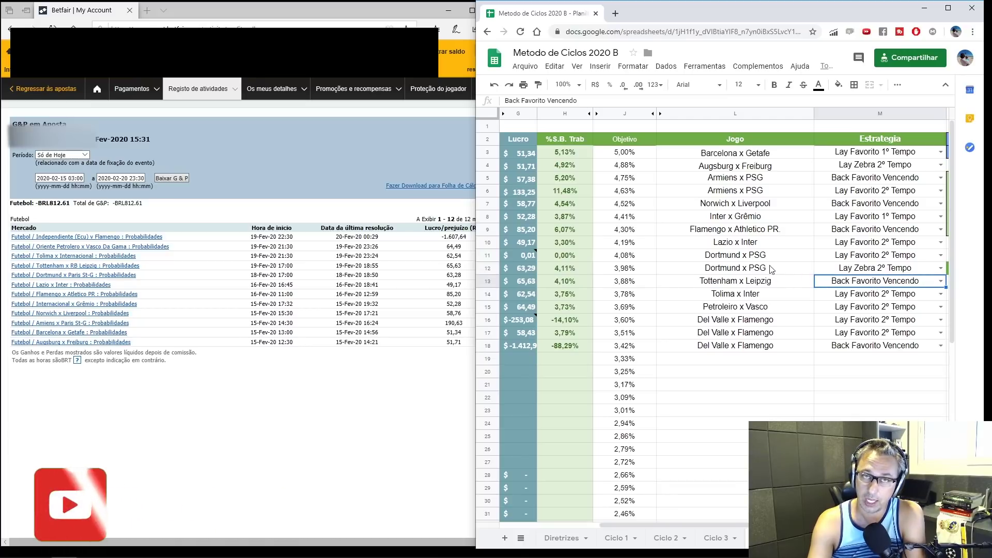
{"action": "left_click", "coordinate": [755, 295]}
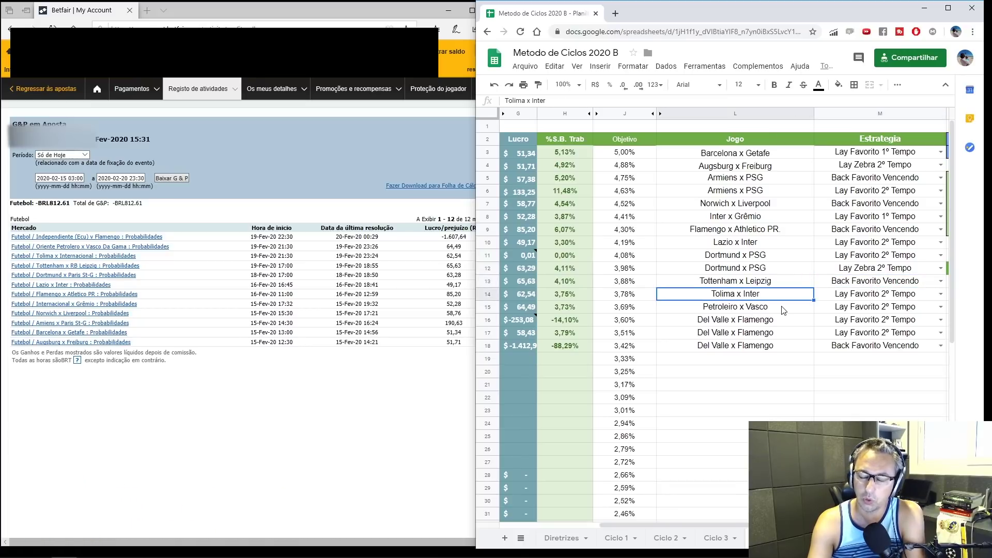
{"action": "left_click", "coordinate": [741, 311]}
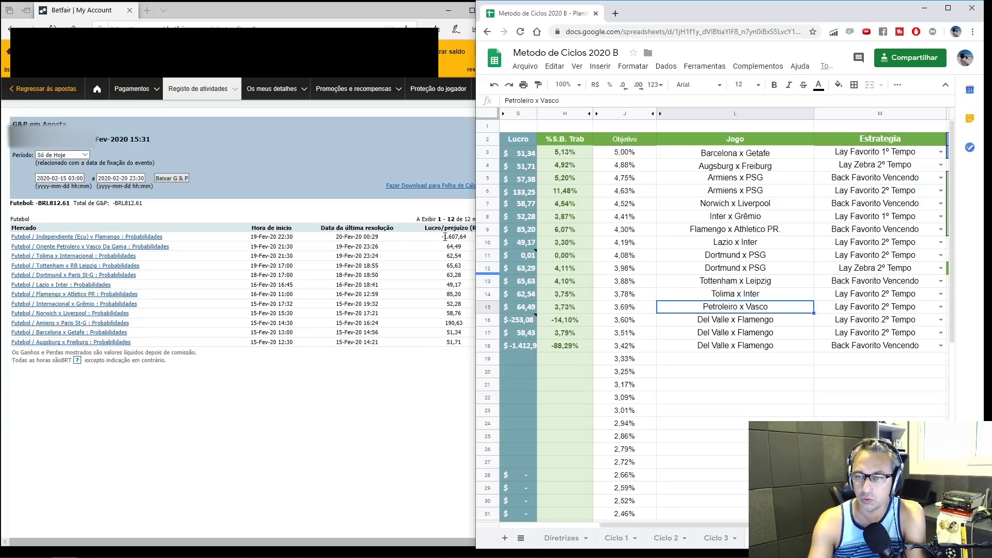
Step: Review the profit, strategy and bankroll percentage of the first Del Valle x Flamengo entry
{"action": "left_click", "coordinate": [519, 320]}
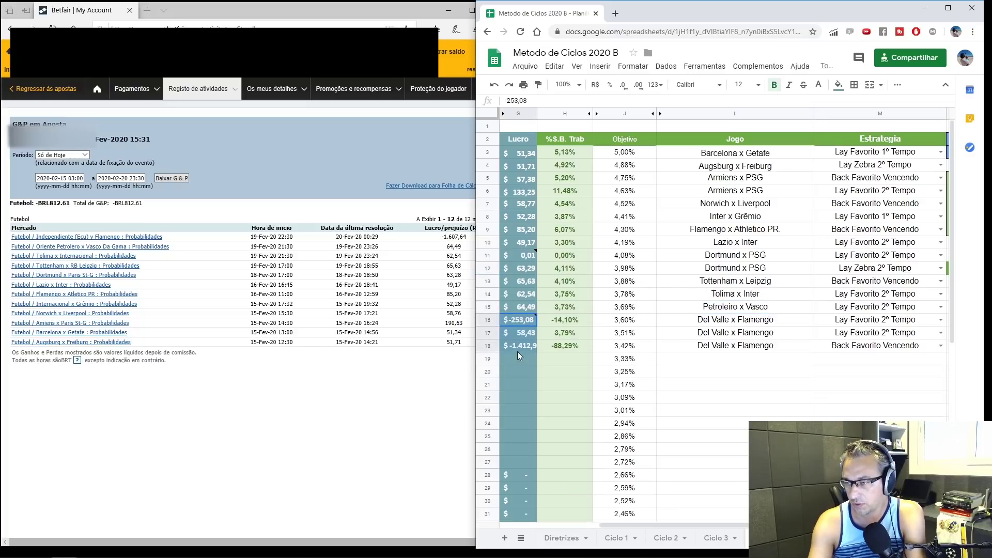
{"action": "left_click", "coordinate": [677, 387]}
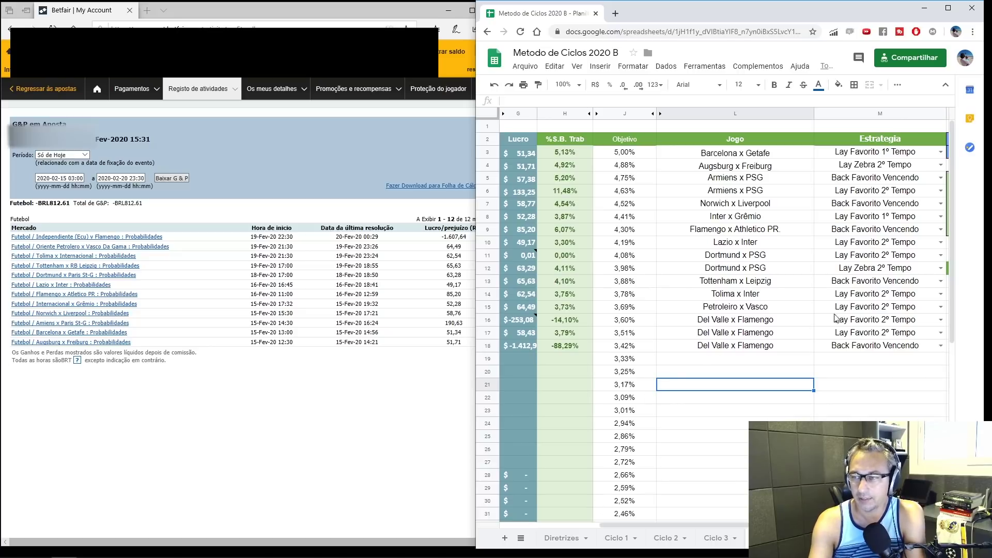
{"action": "left_click", "coordinate": [858, 321]}
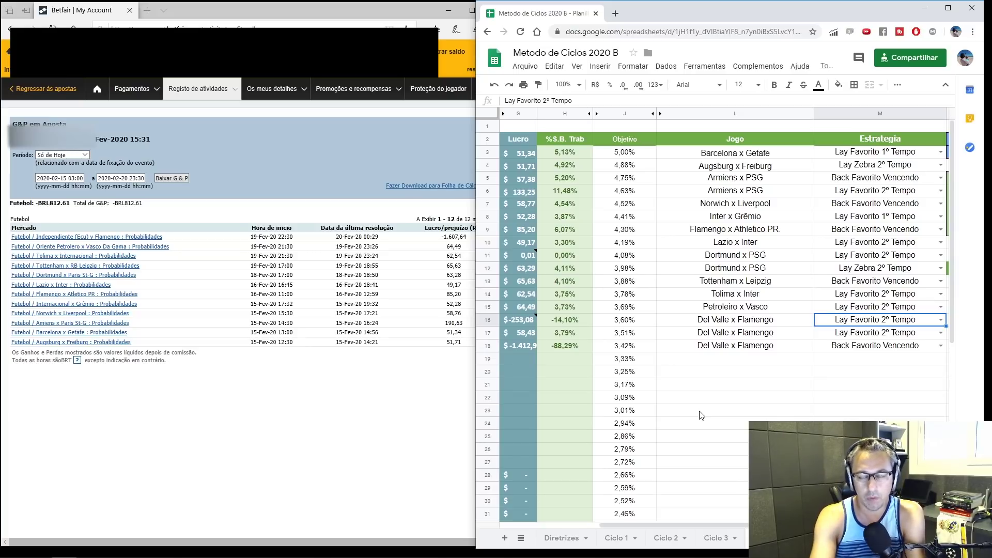
{"action": "left_click", "coordinate": [562, 318]}
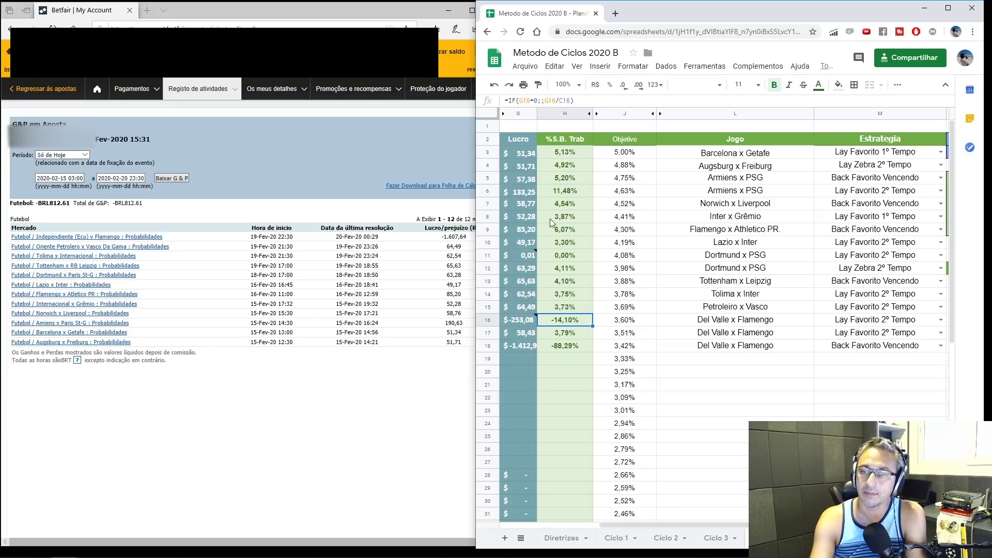
Step: Maximize the spreadsheet window and check the first Del Valle x Flamengo entry's bankroll and the second one's profit
{"action": "left_click", "coordinate": [948, 7]}
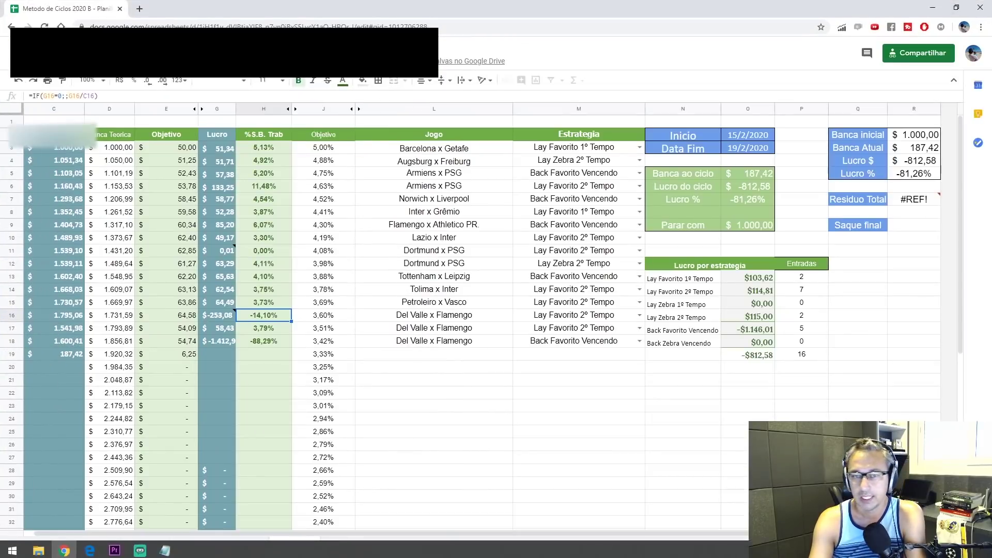
{"action": "left_click", "coordinate": [72, 318]}
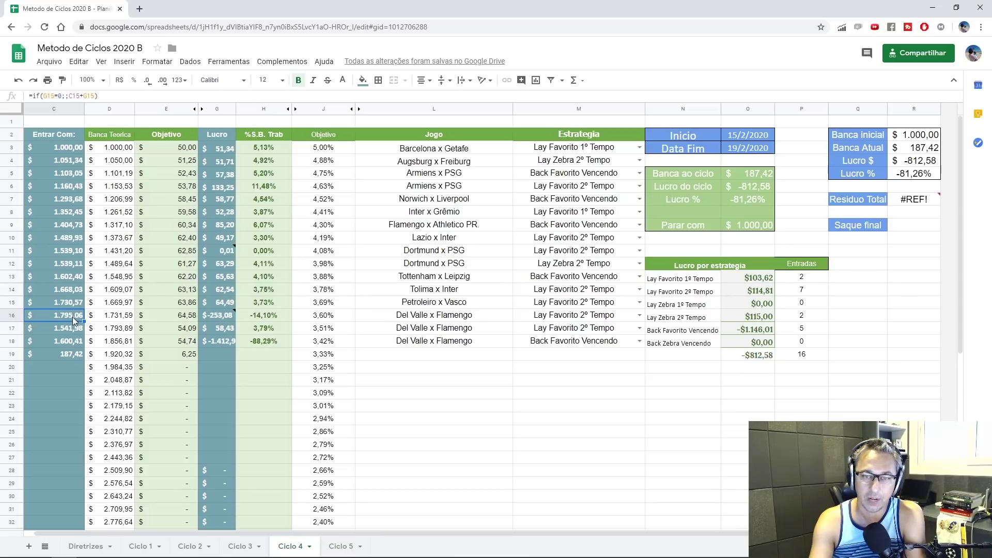
{"action": "key", "text": "Down"}
{"action": "key", "text": "Right"}
{"action": "key", "text": "Right"}
{"action": "key", "text": "Right"}
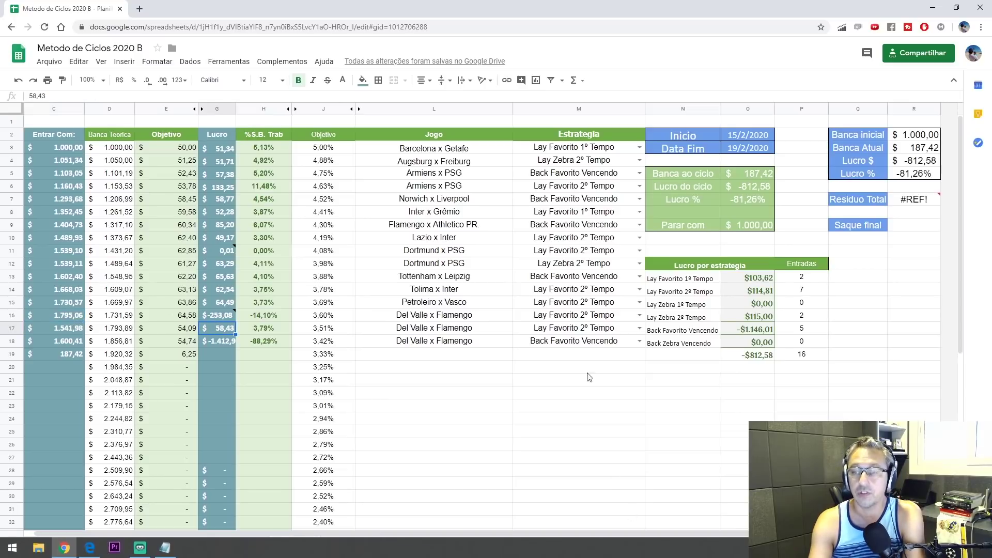
Step: Change the strategy of the second Del Valle x Flamengo entry to Lay Zebra 2º Tempo
{"action": "left_click", "coordinate": [597, 331]}
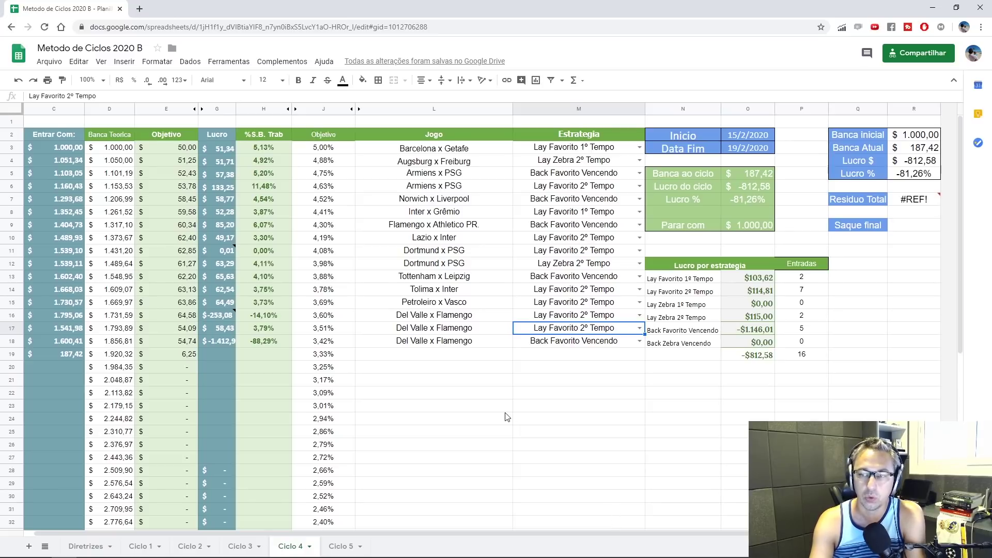
{"action": "left_click", "coordinate": [640, 329]}
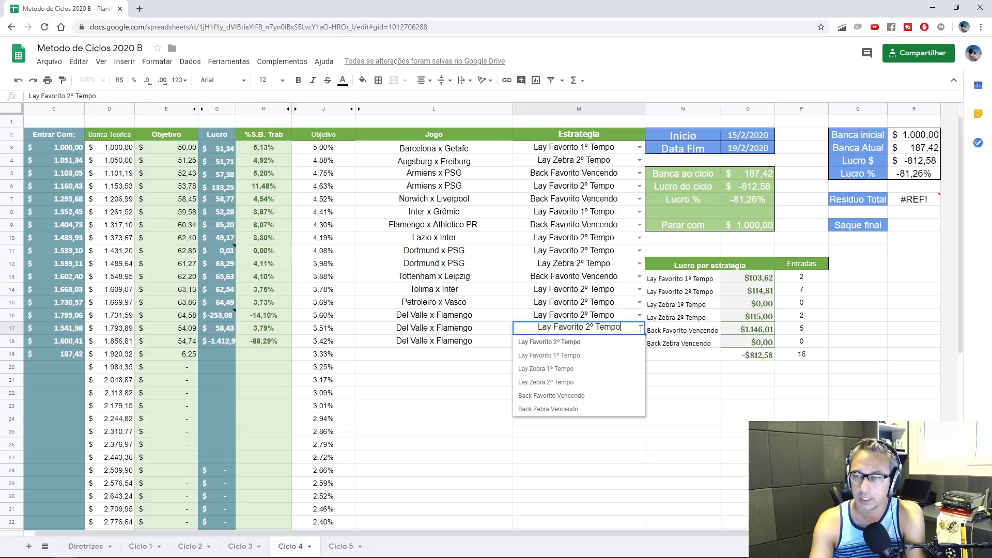
{"action": "left_click", "coordinate": [580, 383]}
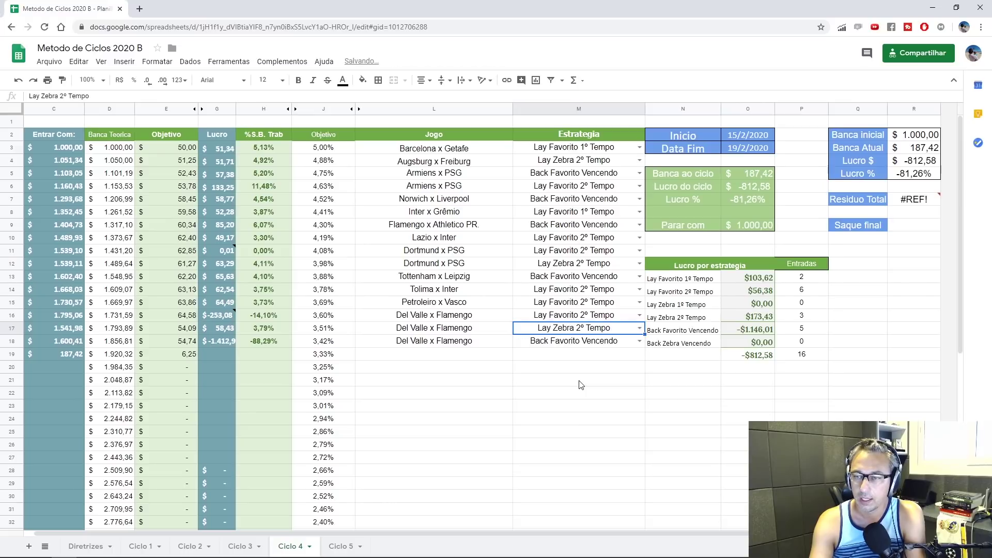
Step: Review the second Del Valle x Flamengo entry's objective, profit and percentage, and the last entry's strategy and profit
{"action": "left_click_drag", "start_coordinate": [265, 332], "coordinate": [176, 330]}
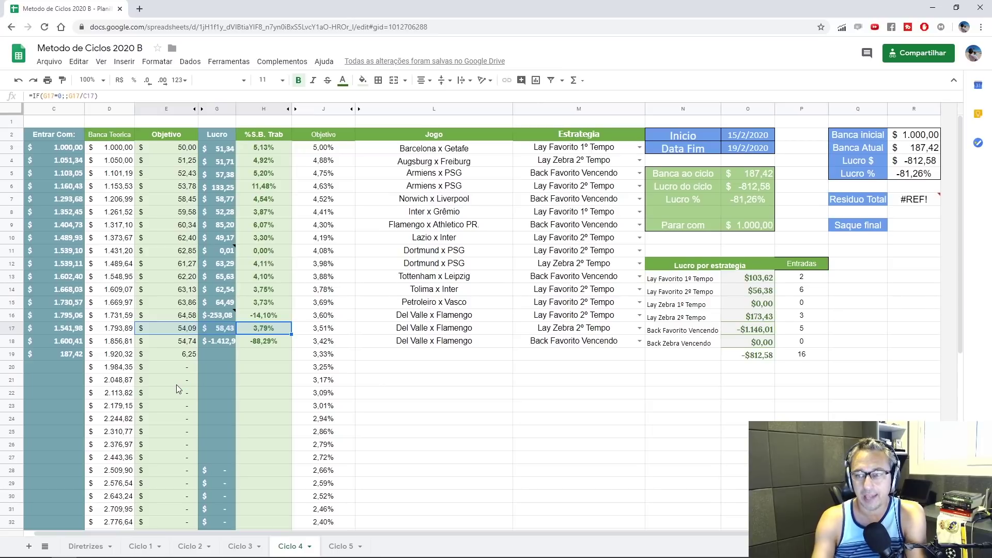
{"action": "left_click", "coordinate": [608, 343]}
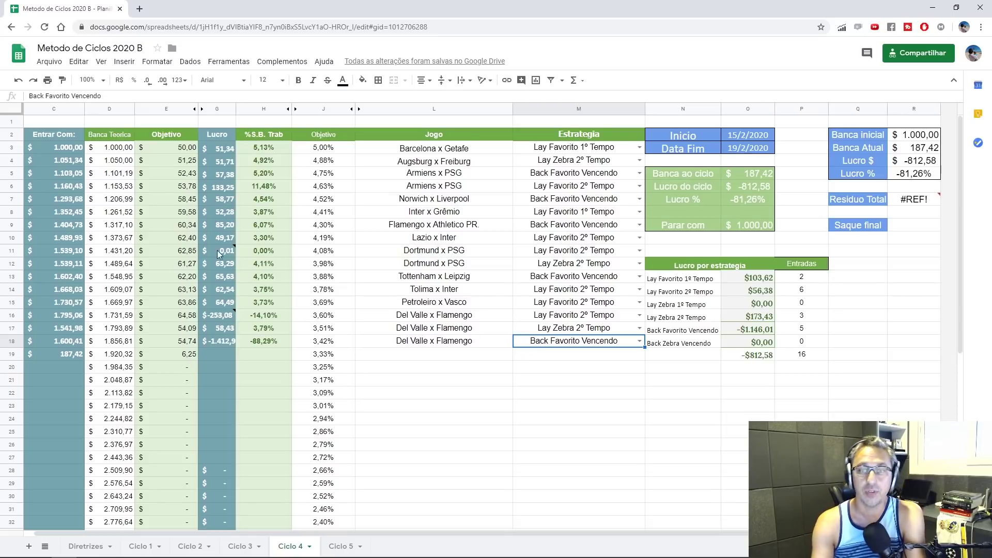
{"action": "left_click", "coordinate": [226, 343]}
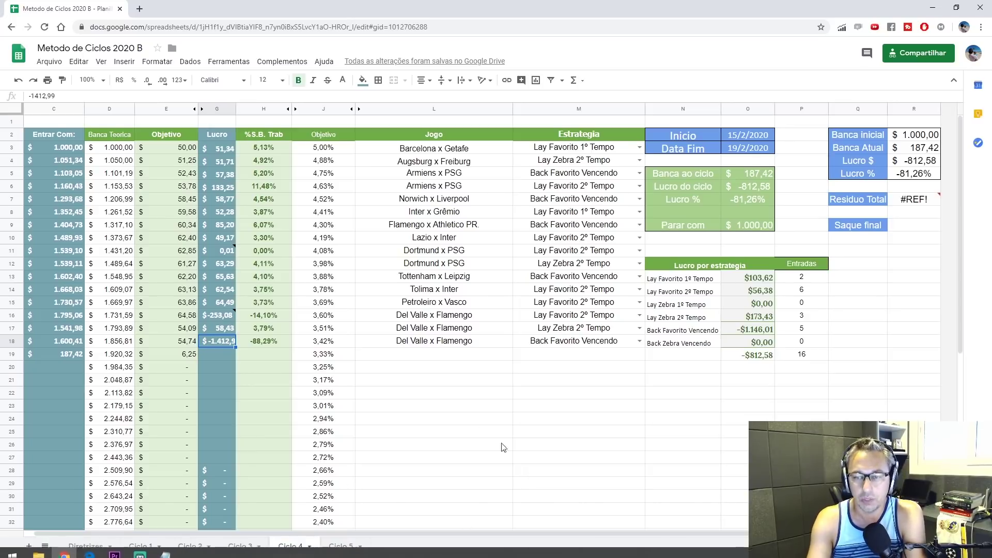
{"action": "left_click", "coordinate": [447, 409]}
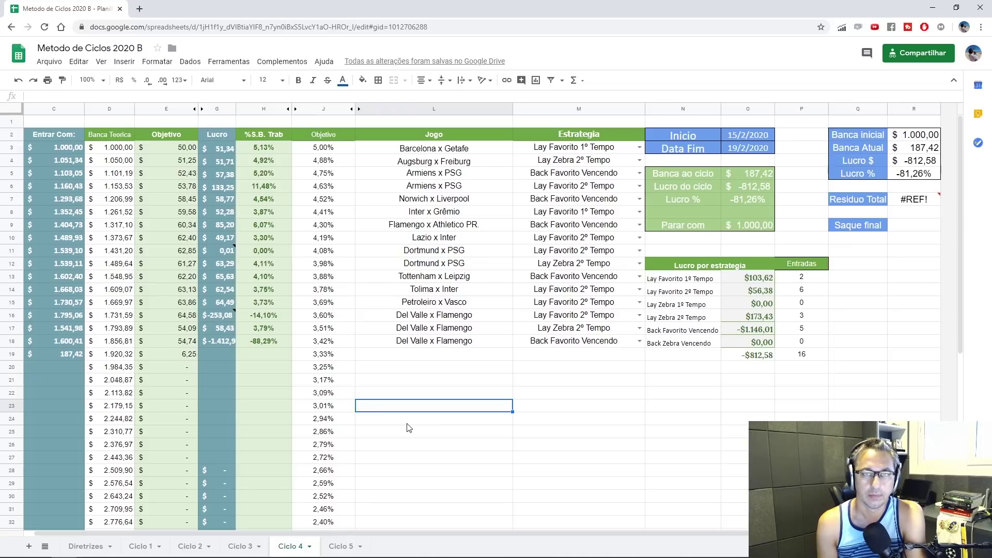
{"action": "left_click", "coordinate": [218, 346]}
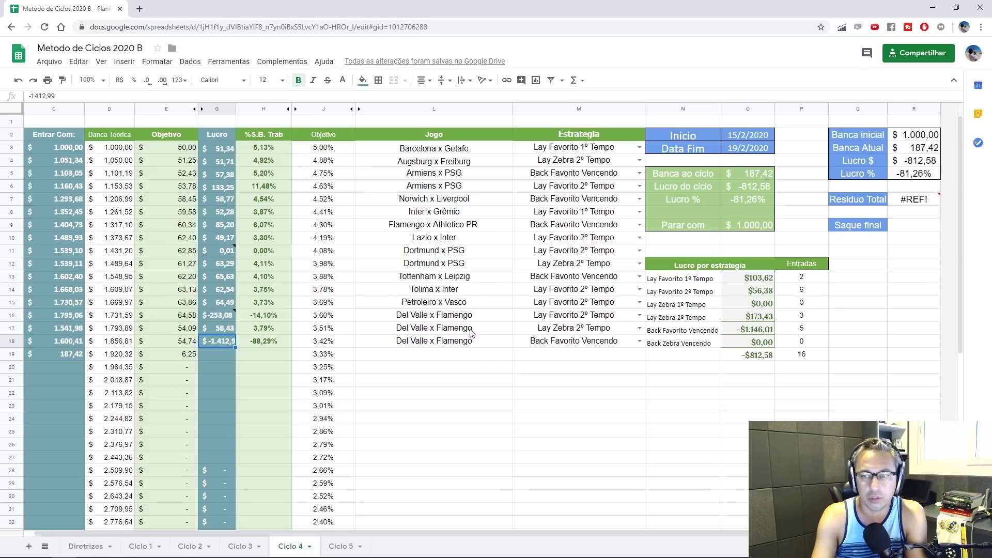
Step: Look through the results on the Ciclo 1, Ciclo 2 and Ciclo 3 sheets and return to Ciclo 4
{"action": "left_click", "coordinate": [148, 547]}
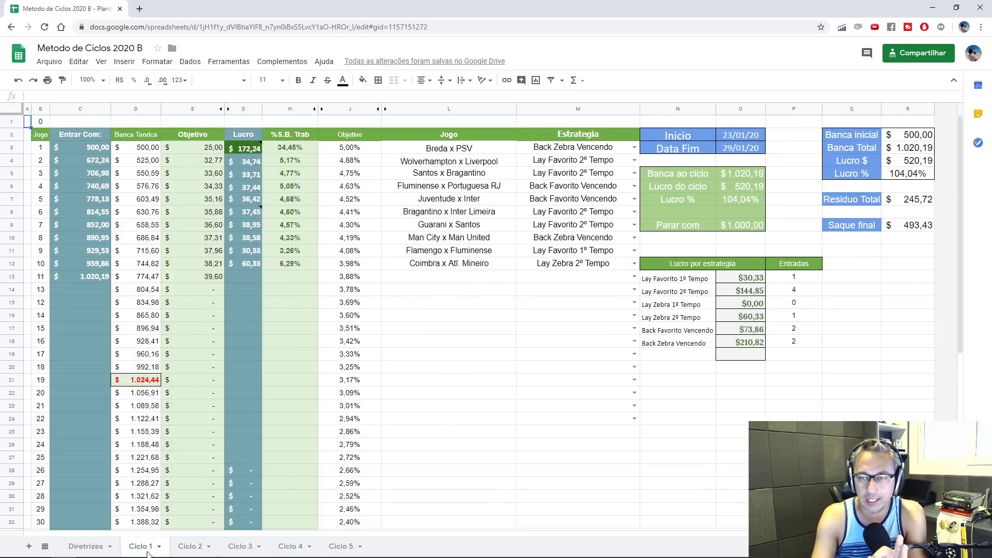
{"action": "left_click", "coordinate": [181, 552]}
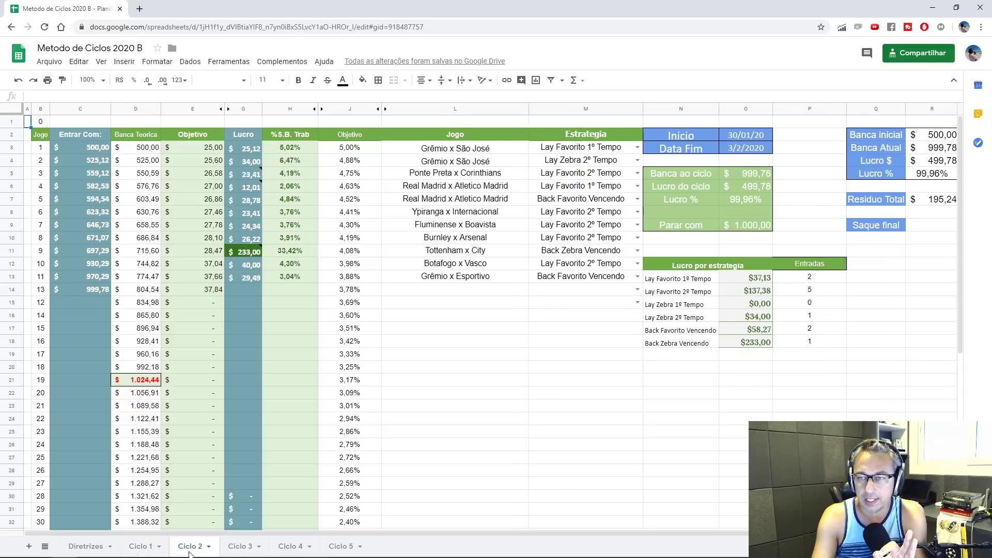
{"action": "left_click", "coordinate": [235, 549]}
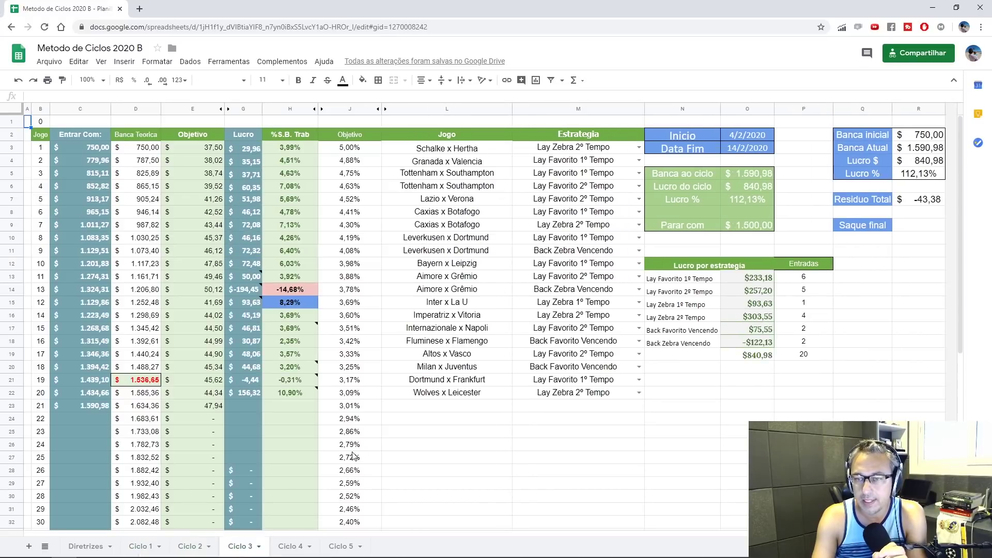
{"action": "left_click", "coordinate": [286, 549]}
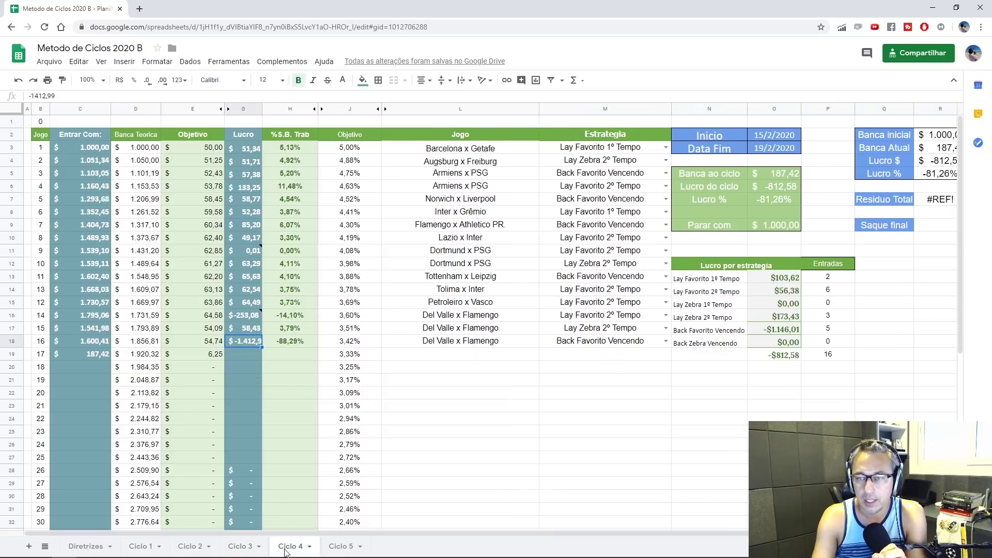
{"action": "mouse_move", "coordinate": [287, 557]}
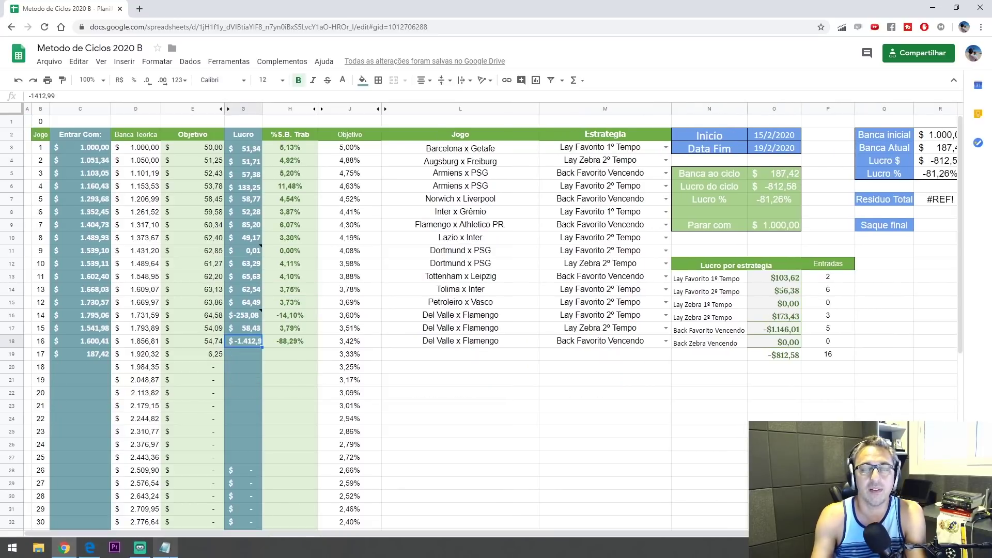
{"action": "mouse_move", "coordinate": [165, 547]}
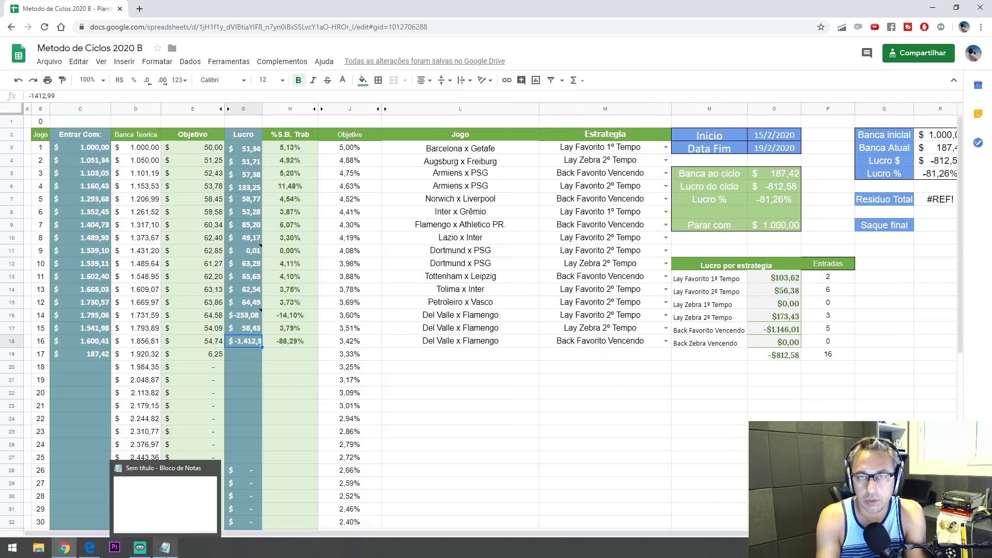
Step: Highlight the three Del Valle x Flamengo games and compare objective, profit and percentage of the first and last ones
{"action": "left_click", "coordinate": [465, 406]}
{"action": "left_click_drag", "start_coordinate": [464, 317], "coordinate": [467, 345]}
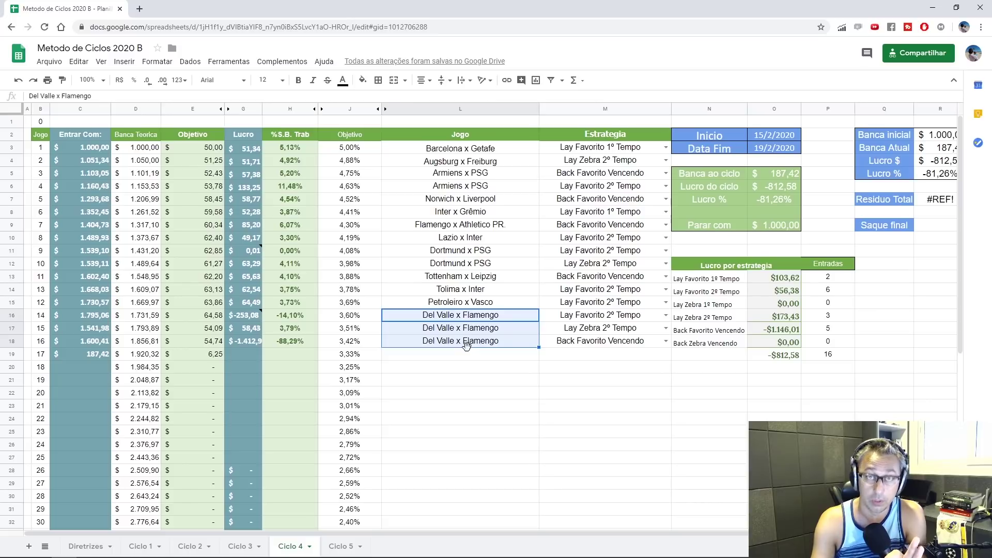
{"action": "left_click", "coordinate": [480, 393]}
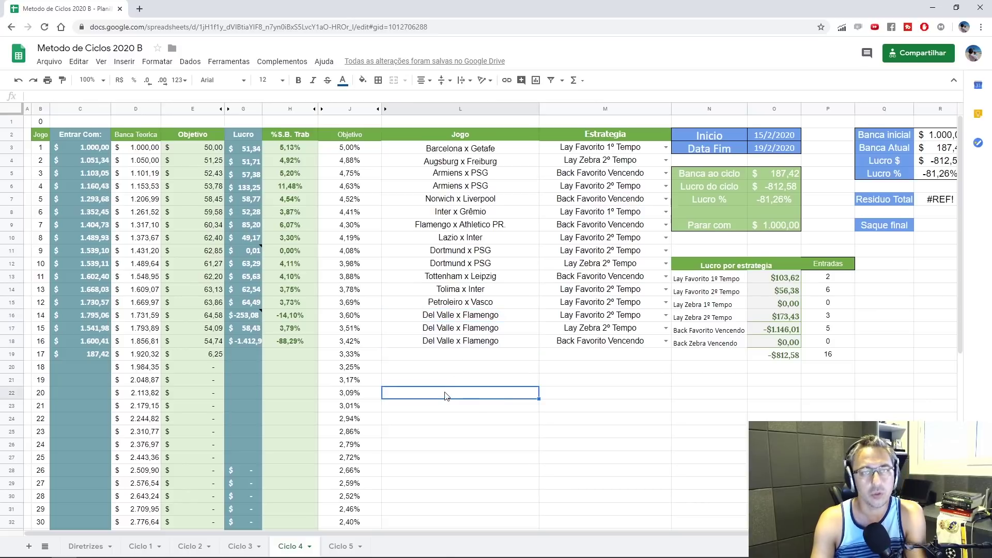
{"action": "left_click_drag", "start_coordinate": [196, 341], "coordinate": [290, 341]}
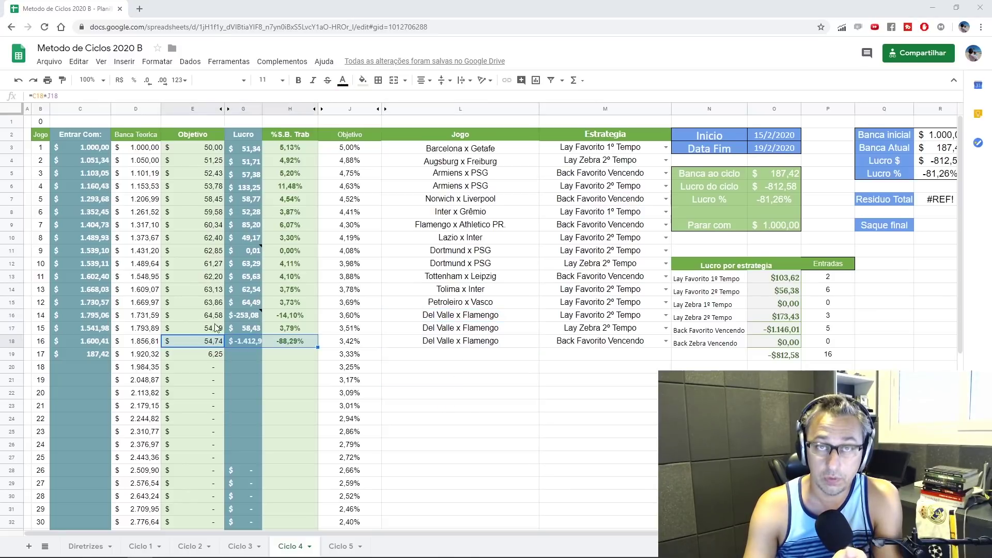
{"action": "left_click_drag", "start_coordinate": [173, 314], "coordinate": [314, 318]}
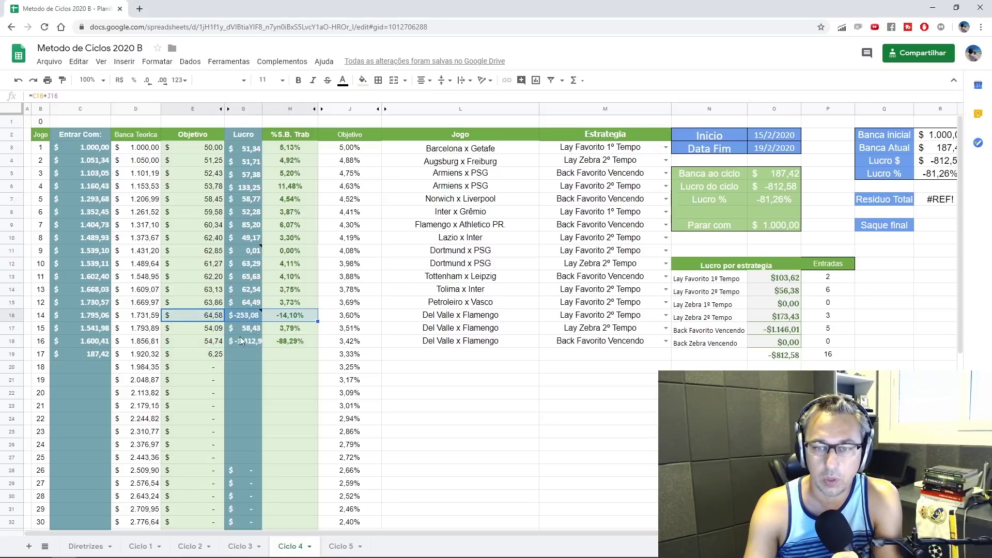
{"action": "left_click_drag", "start_coordinate": [175, 341], "coordinate": [311, 337]}
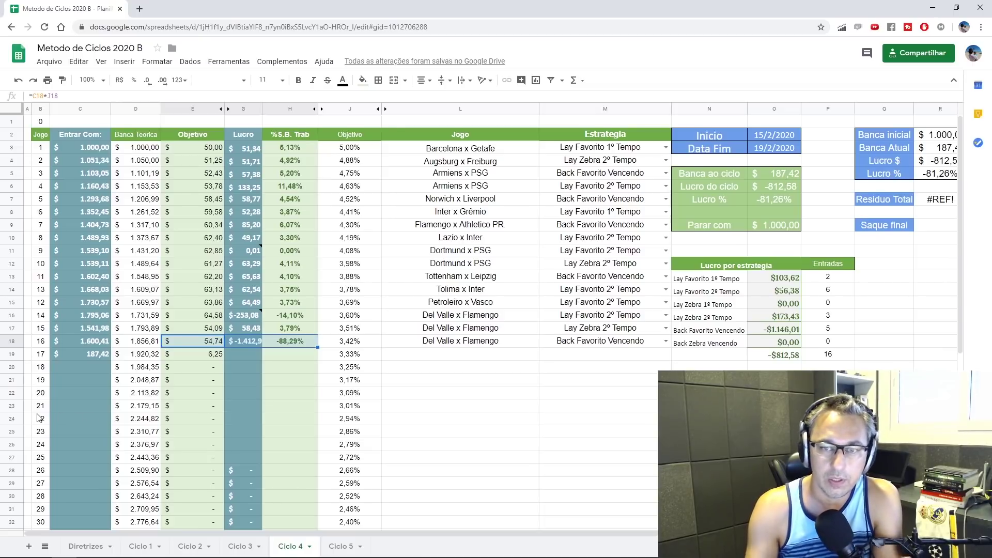
Step: Examine the bankroll percentages of the first and last Del Valle x Flamengo entries and the last entry's full figures
{"action": "left_click", "coordinate": [285, 315]}
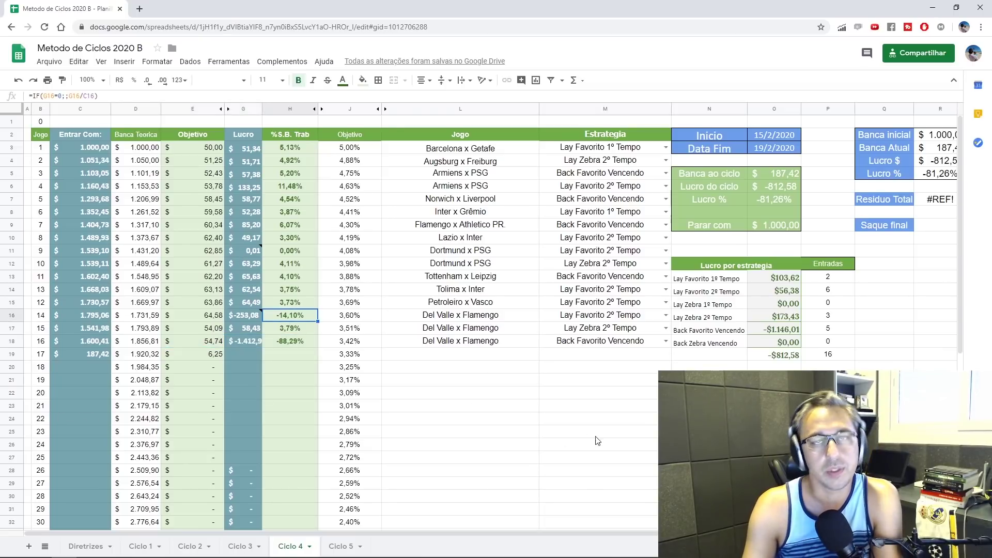
{"action": "left_click", "coordinate": [287, 344]}
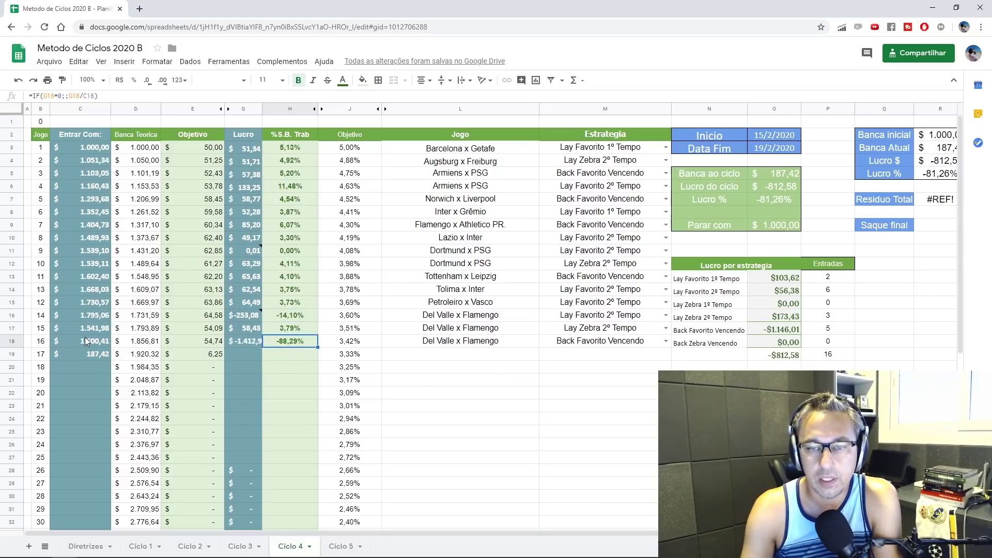
{"action": "left_click_drag", "start_coordinate": [85, 337], "coordinate": [381, 346]}
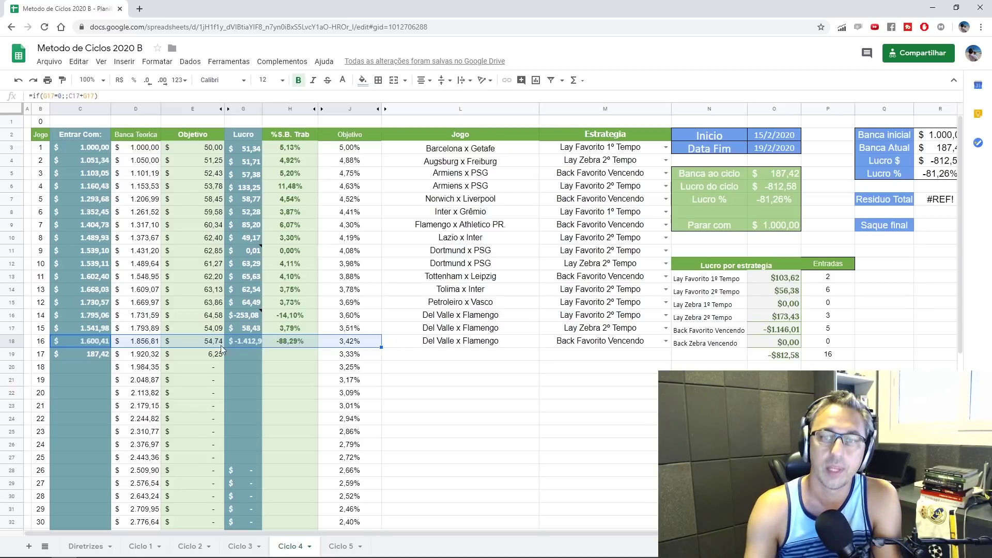
{"action": "left_click", "coordinate": [248, 357]}
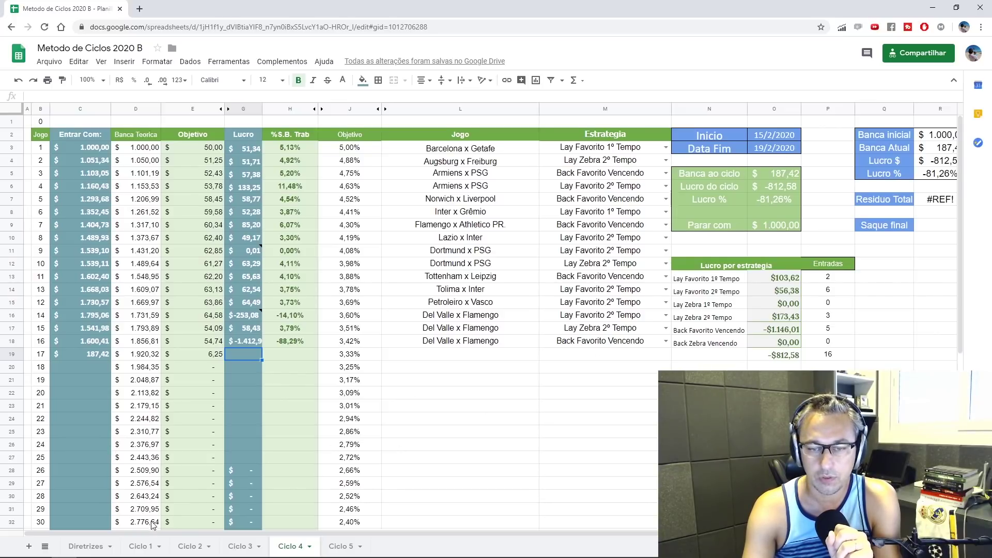
{"action": "left_click", "coordinate": [137, 549]}
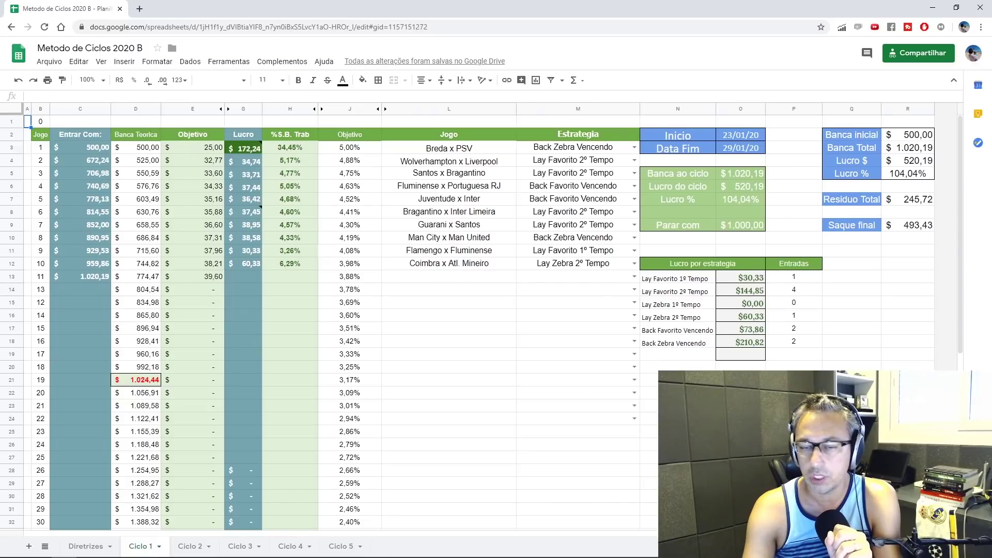
{"action": "mouse_move", "coordinate": [175, 551]}
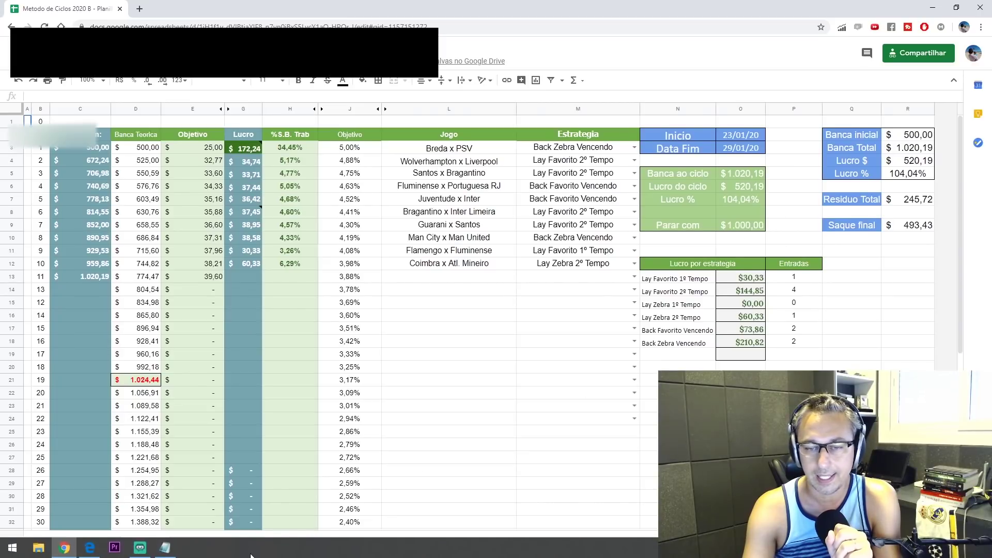
{"action": "left_click", "coordinate": [89, 548]}
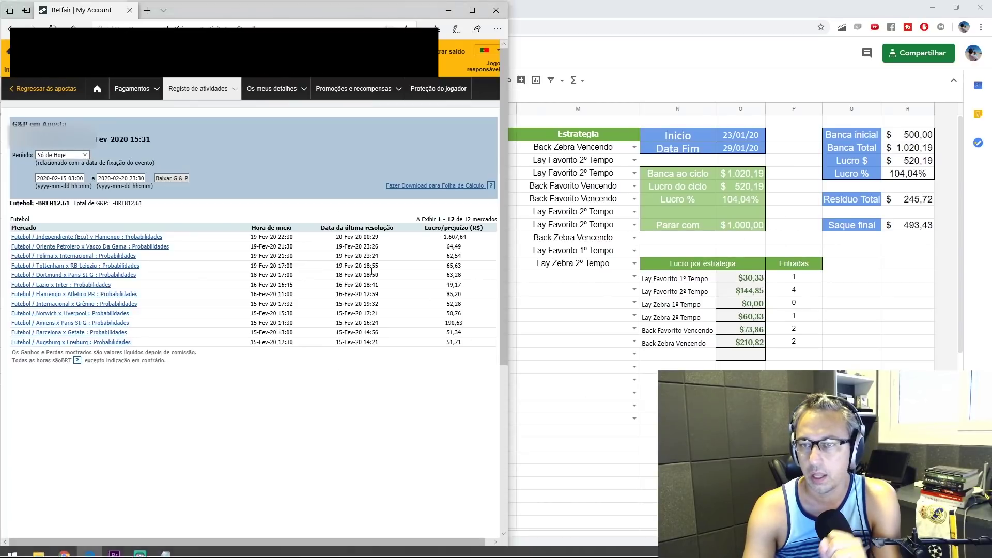
{"action": "left_click", "coordinate": [57, 179]}
{"action": "key", "text": "BackSpace"}
{"action": "type", "text": "1"}
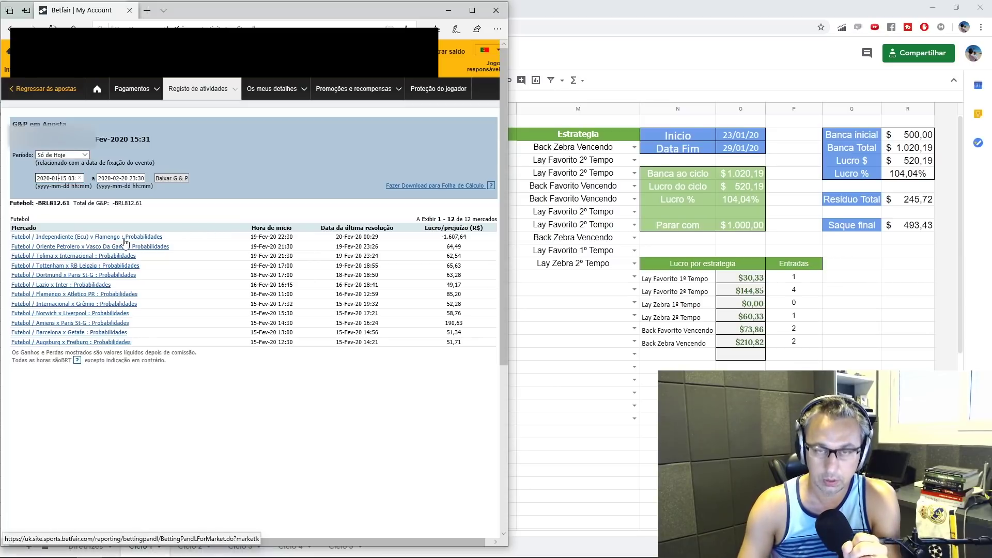
{"action": "key", "text": "Delete"}
{"action": "key", "text": "Delete"}
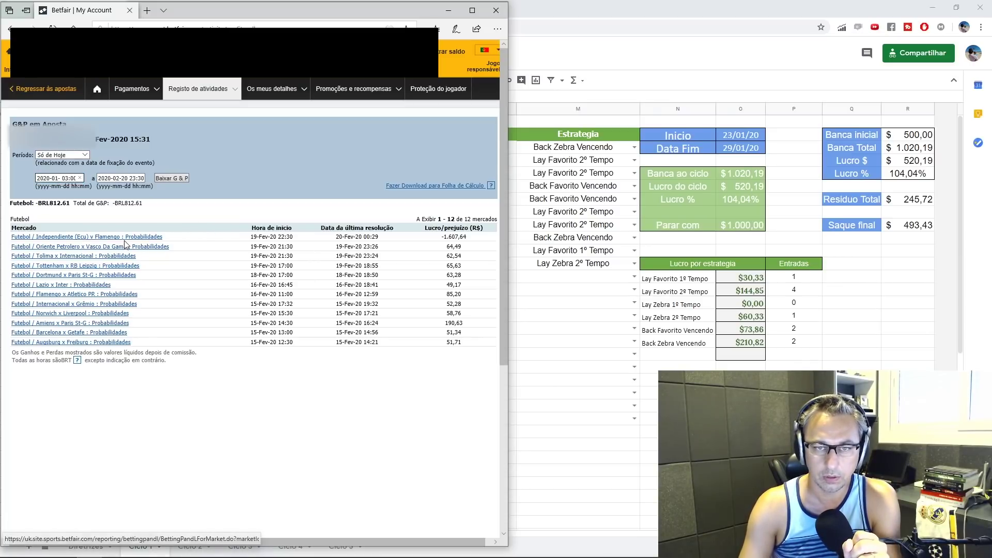
{"action": "type", "text": "23"}
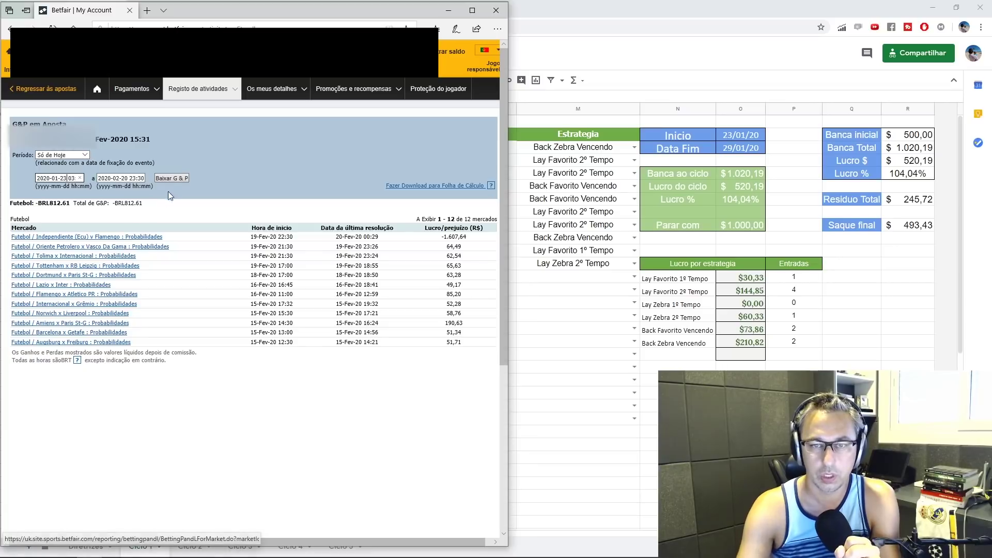
{"action": "left_click", "coordinate": [174, 179]}
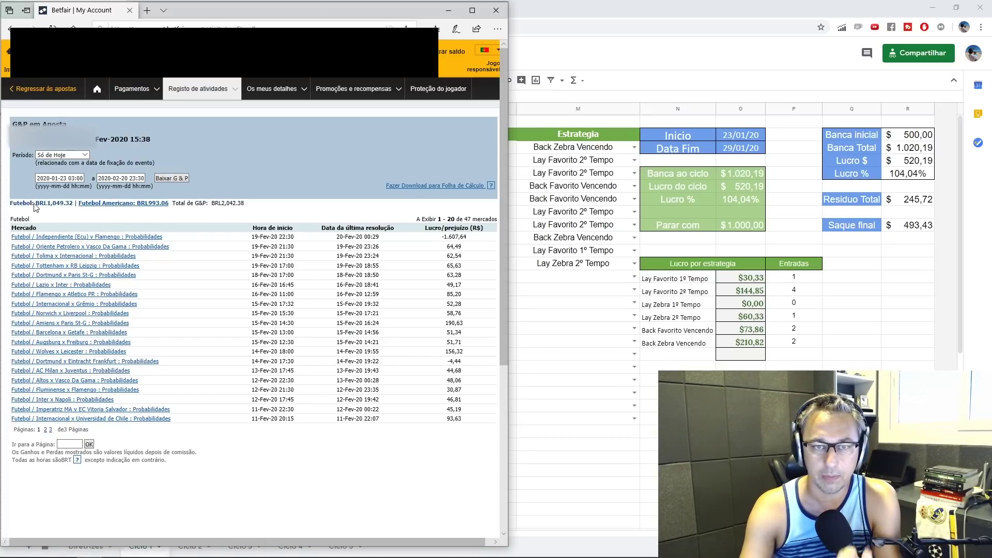
Step: Compare the current profit on the Diretrizes sheet with Betfair's football total, placing both windows side by side
{"action": "left_click", "coordinate": [572, 11]}
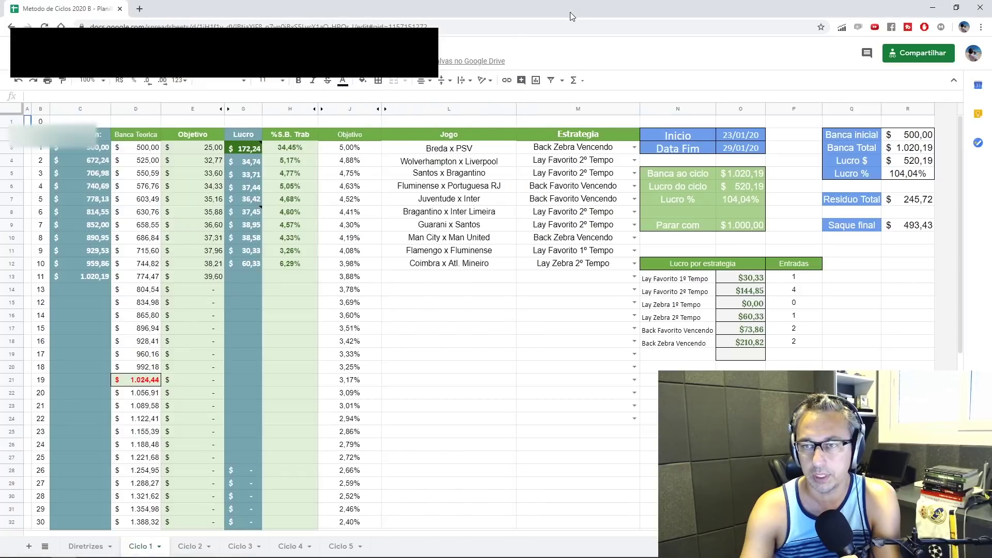
{"action": "left_click", "coordinate": [98, 545]}
{"action": "left_click", "coordinate": [523, 260]}
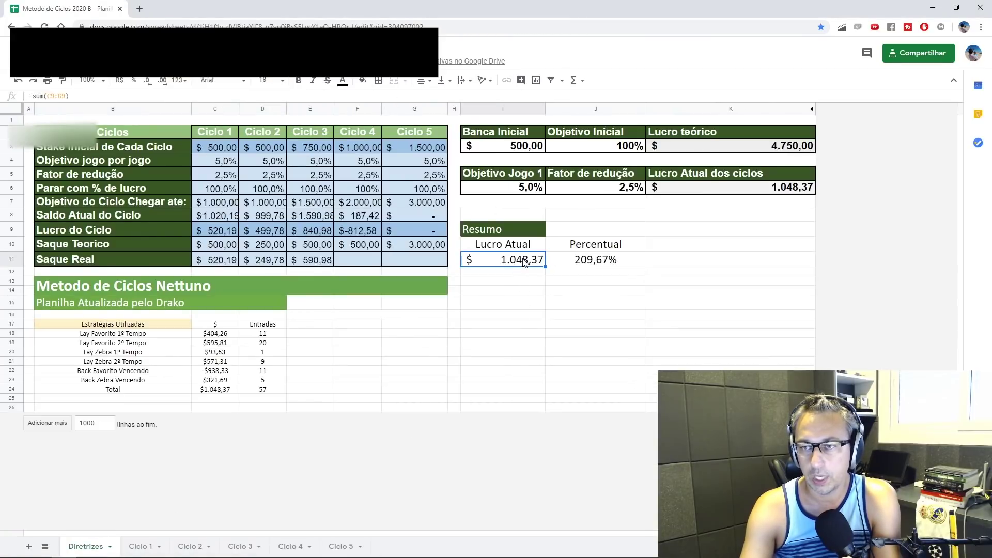
{"action": "left_click", "coordinate": [956, 7]}
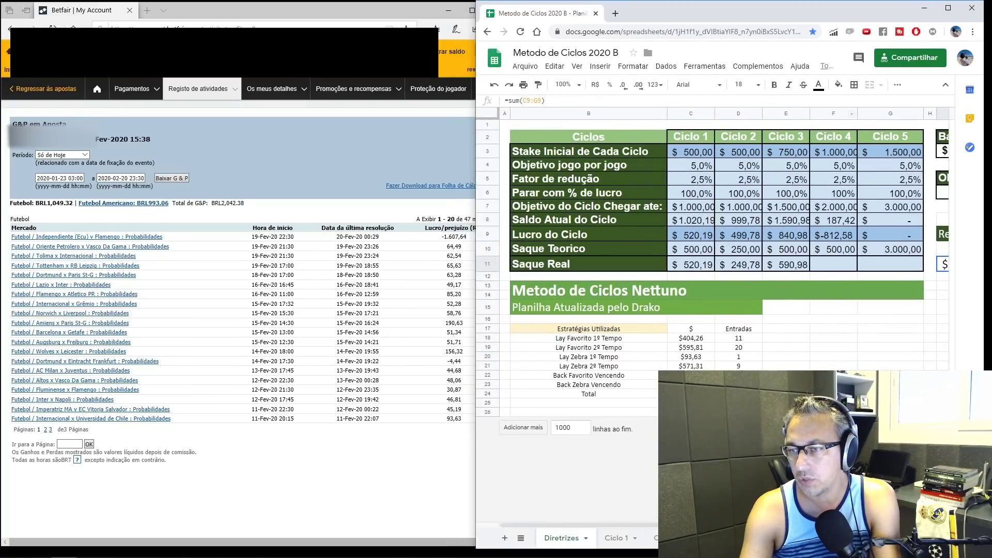
{"action": "left_click", "coordinate": [67, 208]}
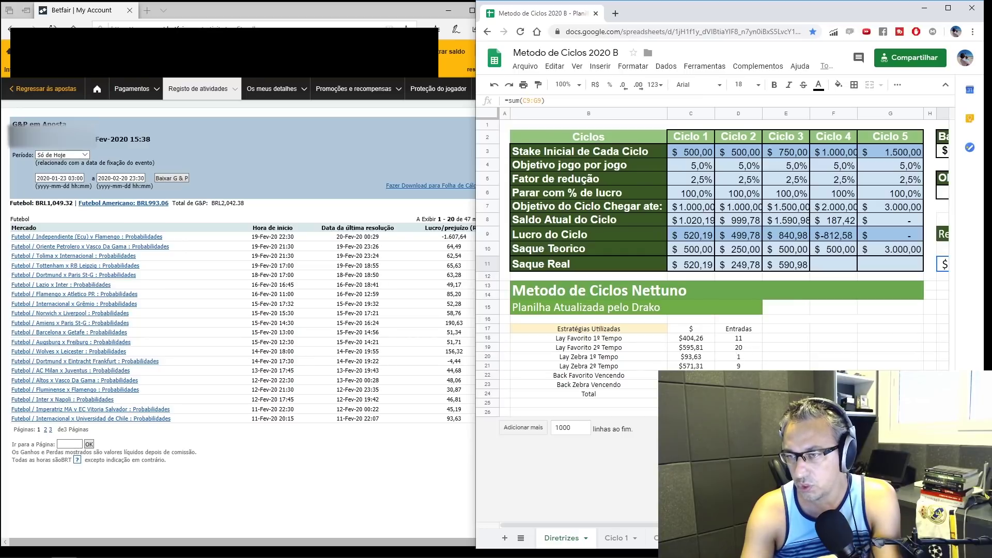
Step: Examine the profit and entry figures of the Lay Favorito 2º Tempo and Lay Favorito 1º Tempo strategies on Diretrizes
{"action": "left_click_drag", "start_coordinate": [587, 349], "coordinate": [744, 351]}
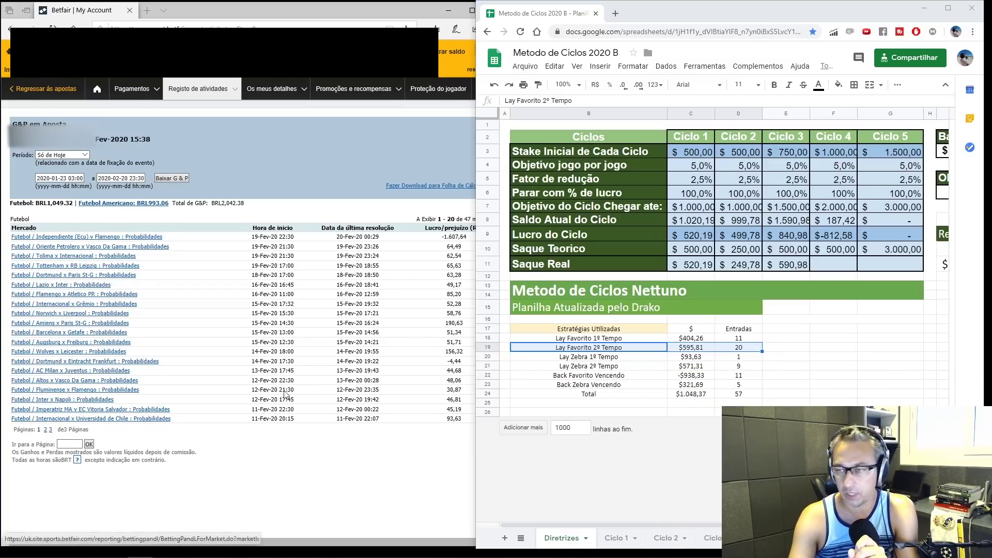
{"action": "left_click", "coordinate": [750, 340]}
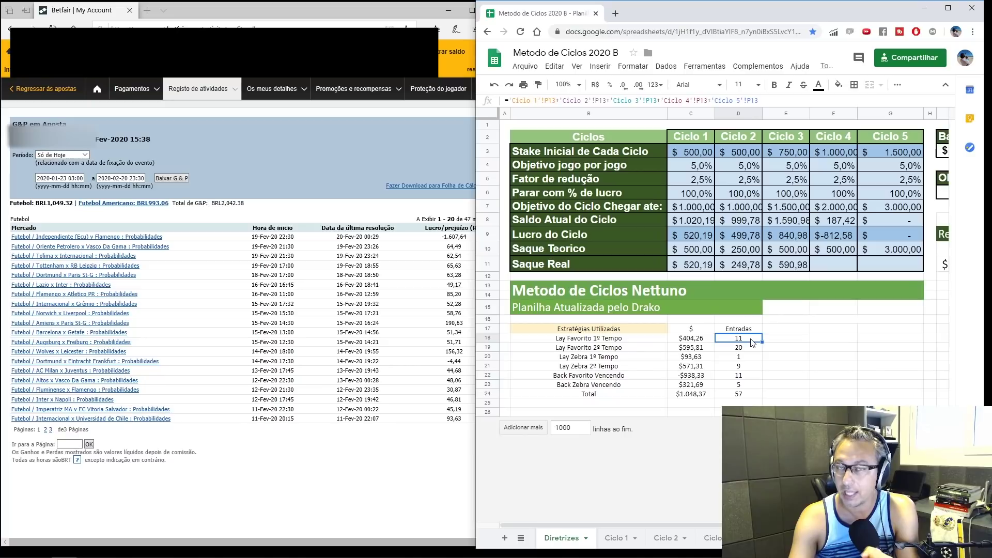
{"action": "left_click", "coordinate": [706, 341]}
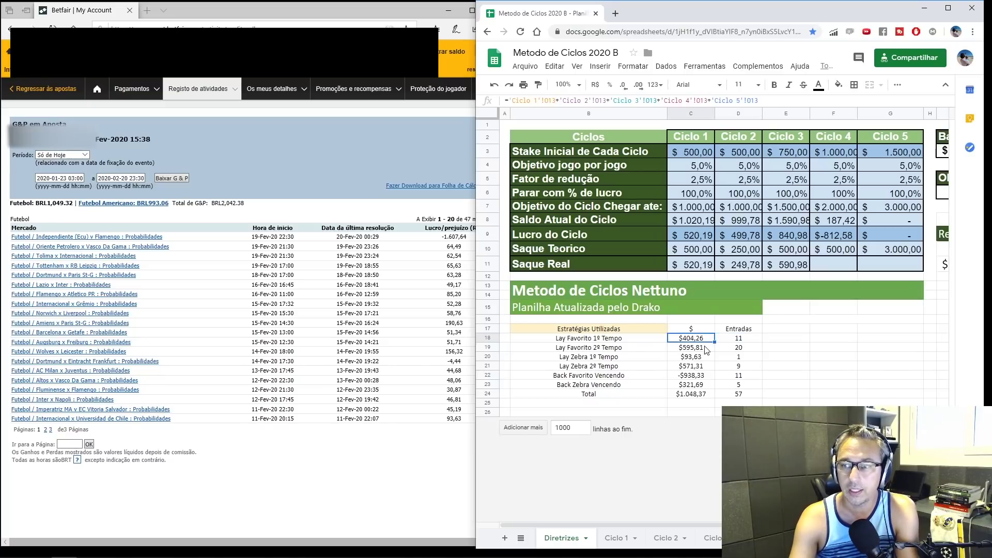
{"action": "left_click", "coordinate": [707, 351]}
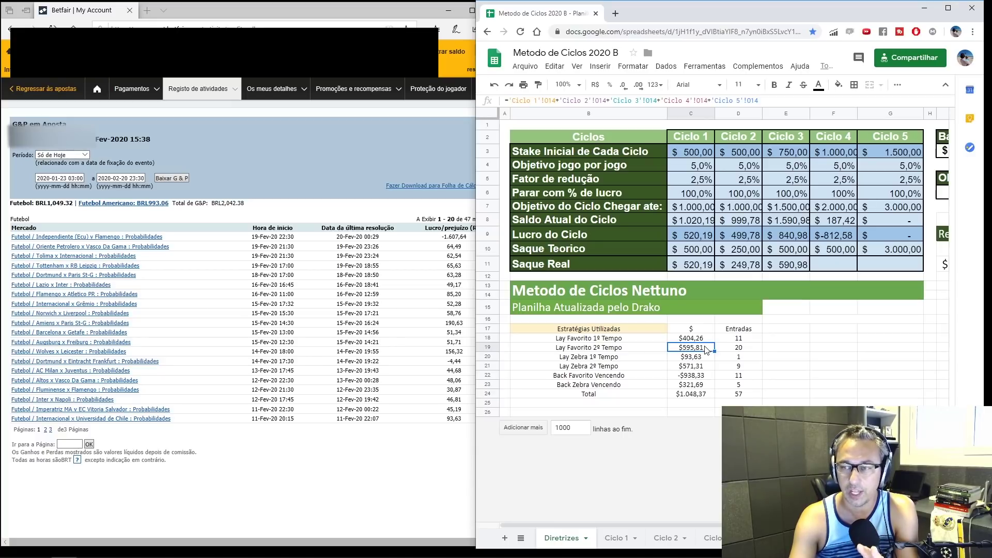
{"action": "left_click_drag", "start_coordinate": [664, 351], "coordinate": [737, 354]}
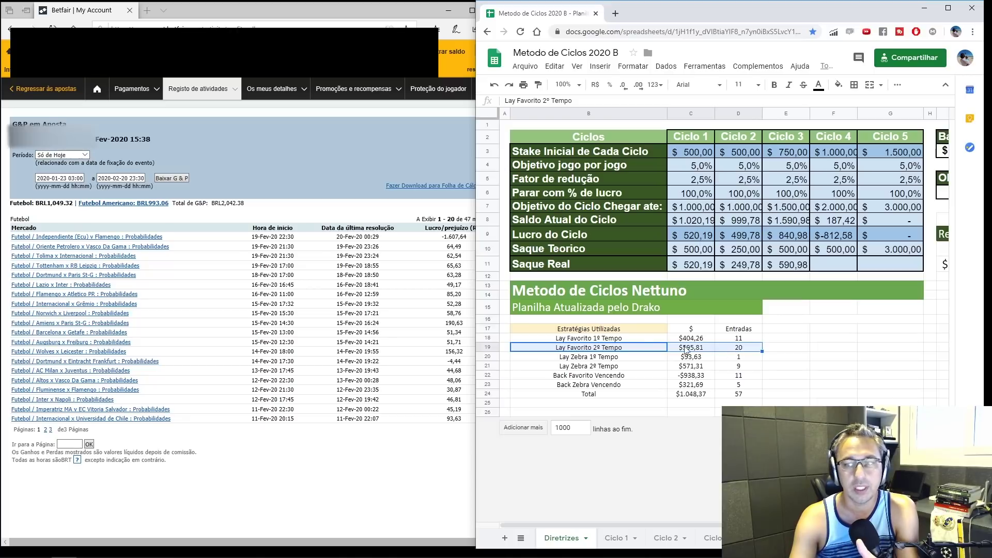
{"action": "left_click_drag", "start_coordinate": [651, 339], "coordinate": [724, 341]}
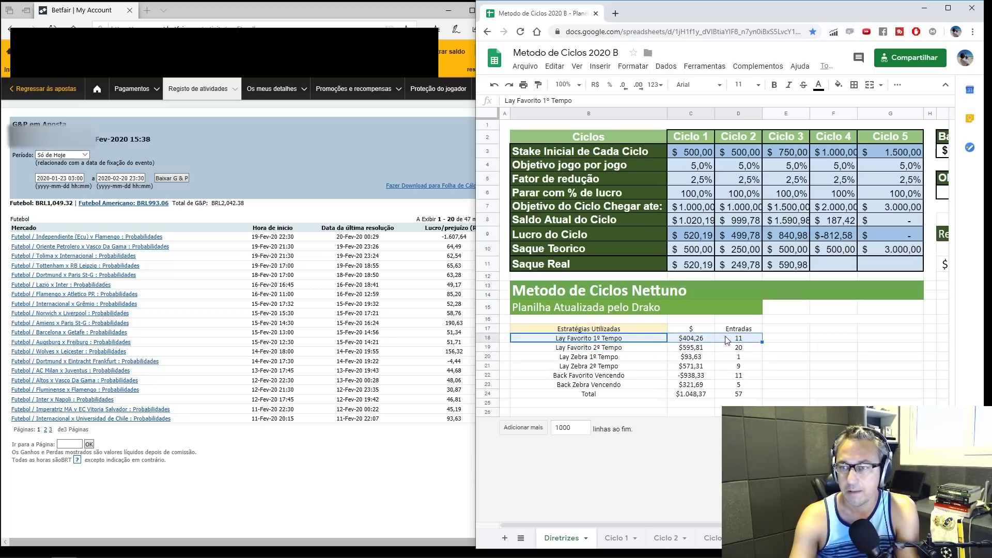
Step: Examine the profit and entry figures of the Lay Zebra 1º Tempo and Lay Zebra 2º Tempo strategies
{"action": "left_click_drag", "start_coordinate": [598, 361], "coordinate": [736, 361]}
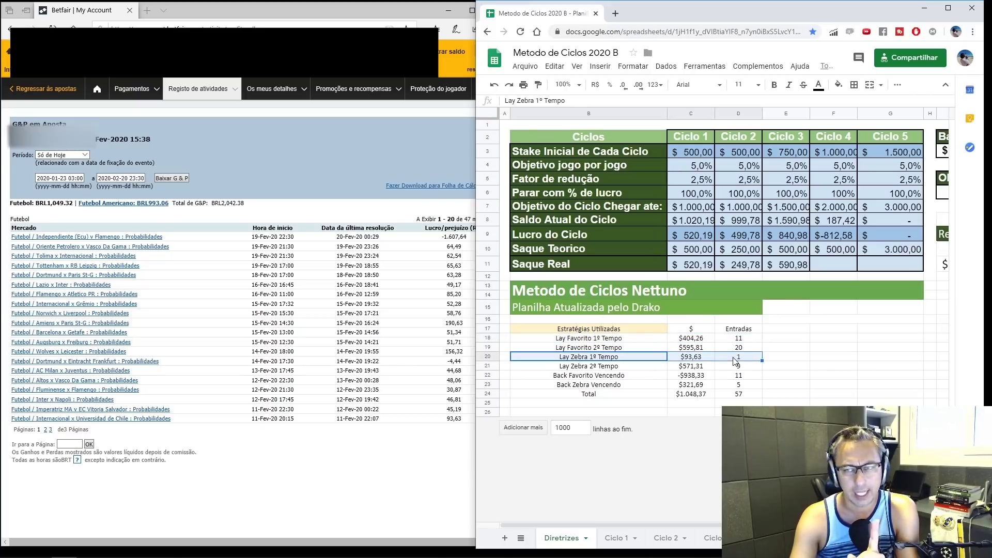
{"action": "left_click_drag", "start_coordinate": [611, 368], "coordinate": [727, 370]}
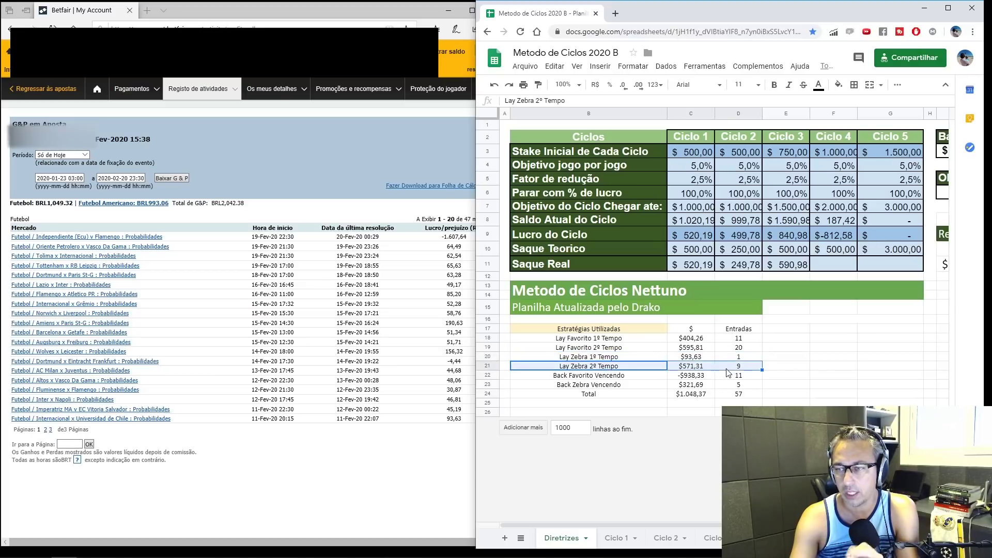
{"action": "left_click", "coordinate": [743, 371]}
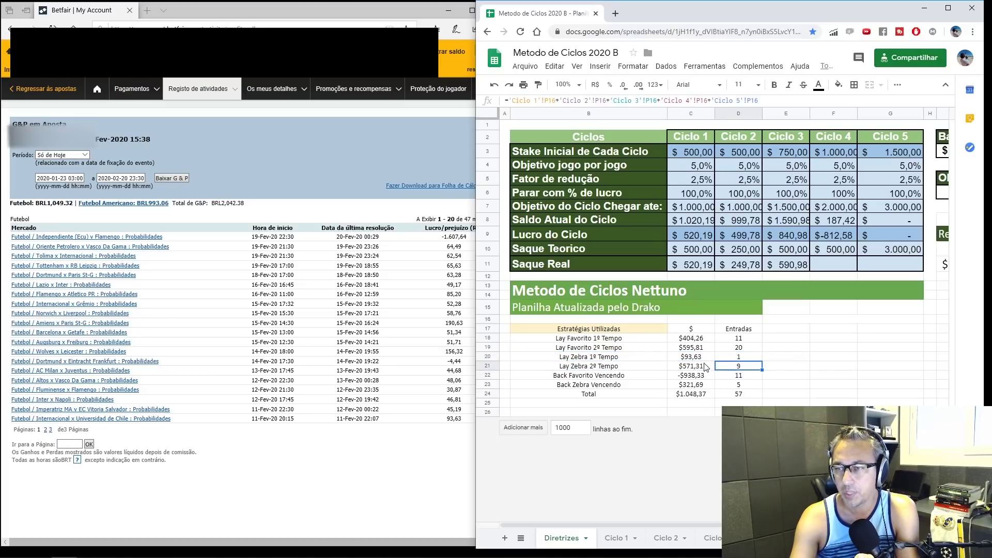
{"action": "left_click", "coordinate": [694, 368]}
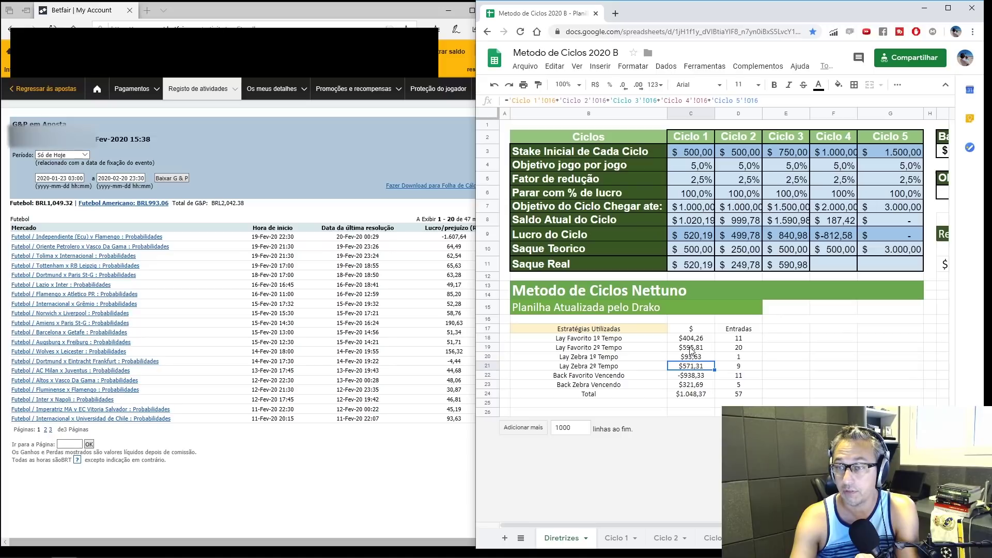
Step: Review the Back Favorito Vencendo strategy's figures and the strategy table's total entries and total profit
{"action": "left_click", "coordinate": [633, 378]}
{"action": "left_click", "coordinate": [717, 381], "text": "shift"}
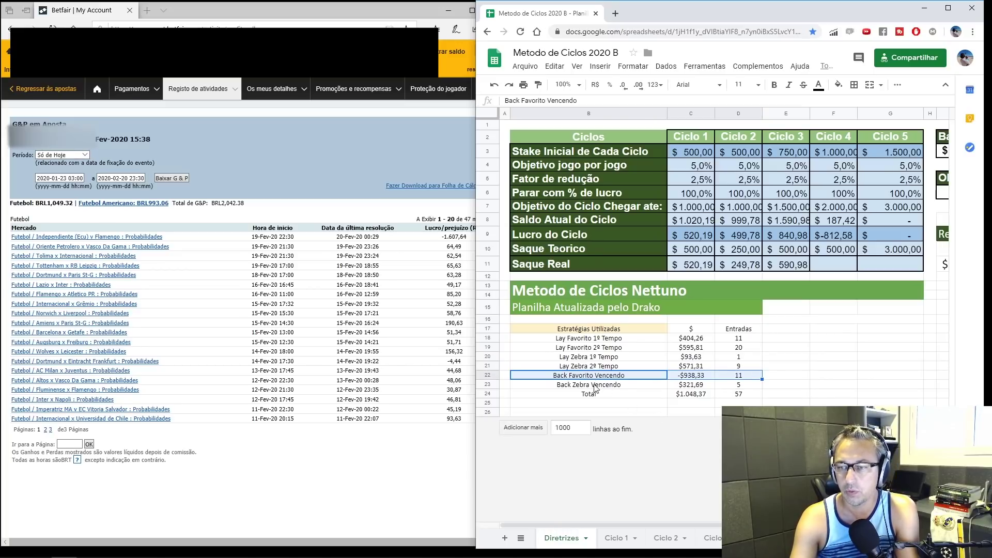
{"action": "left_click", "coordinate": [749, 395]}
{"action": "left_click", "coordinate": [697, 395]}
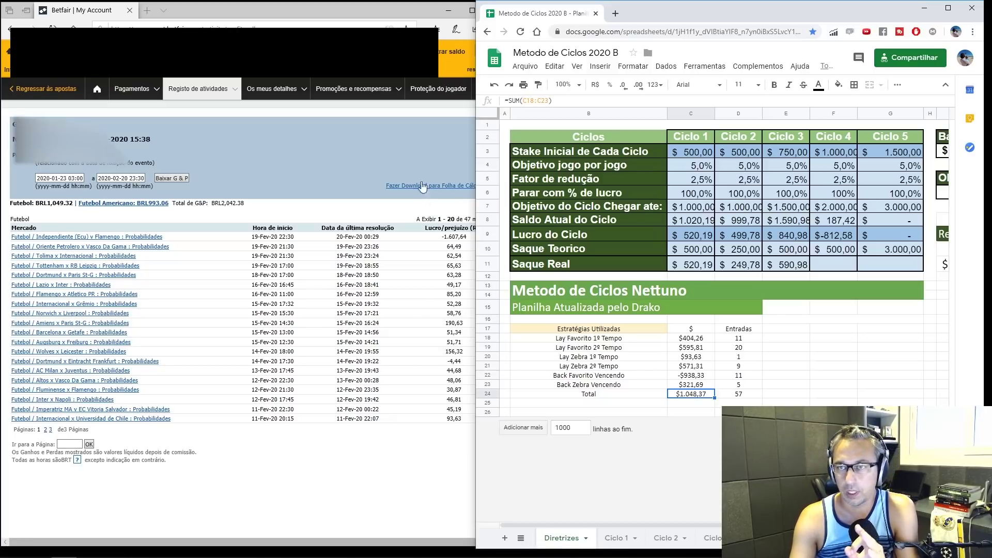
Step: View Betfair's report full screen, check page 3 and return to page 1, highlighting the Independiente (Ecu) v Flamengo result
{"action": "left_click", "coordinate": [316, 18]}
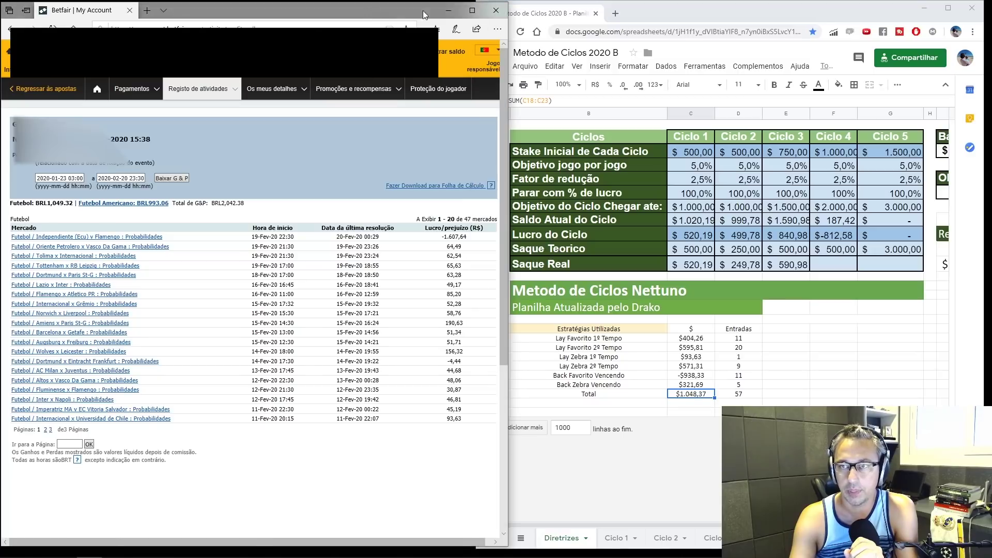
{"action": "double_click", "coordinate": [472, 15]}
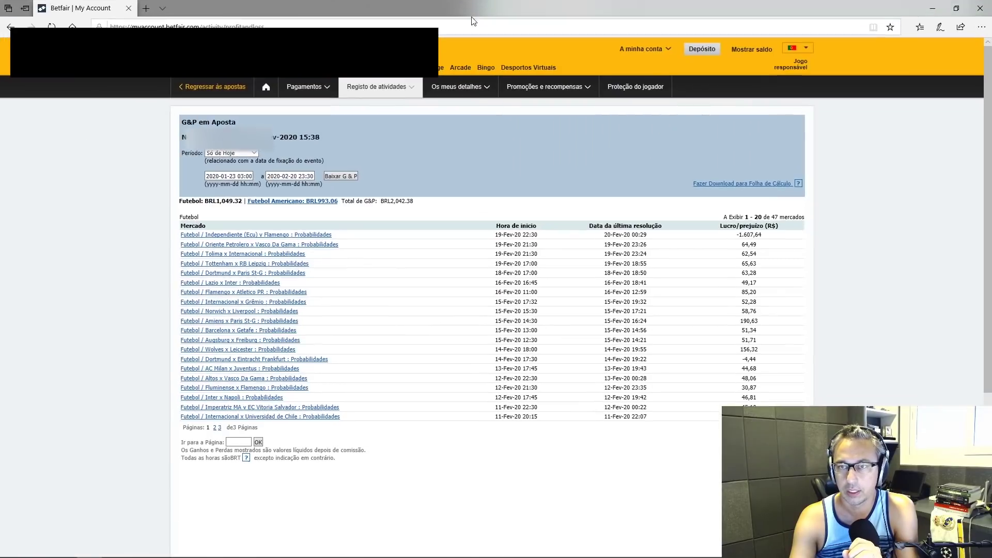
{"action": "left_click", "coordinate": [220, 428]}
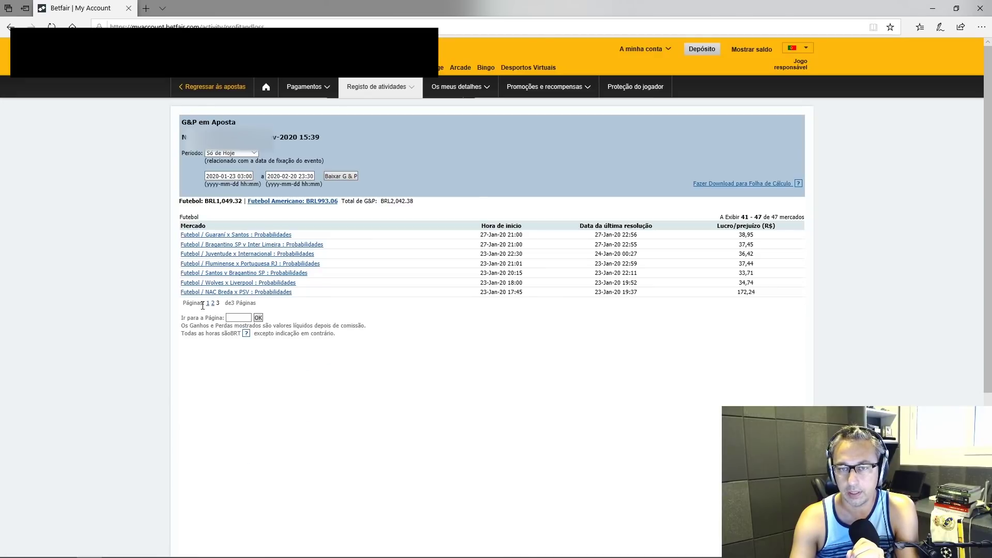
{"action": "left_click", "coordinate": [207, 303]}
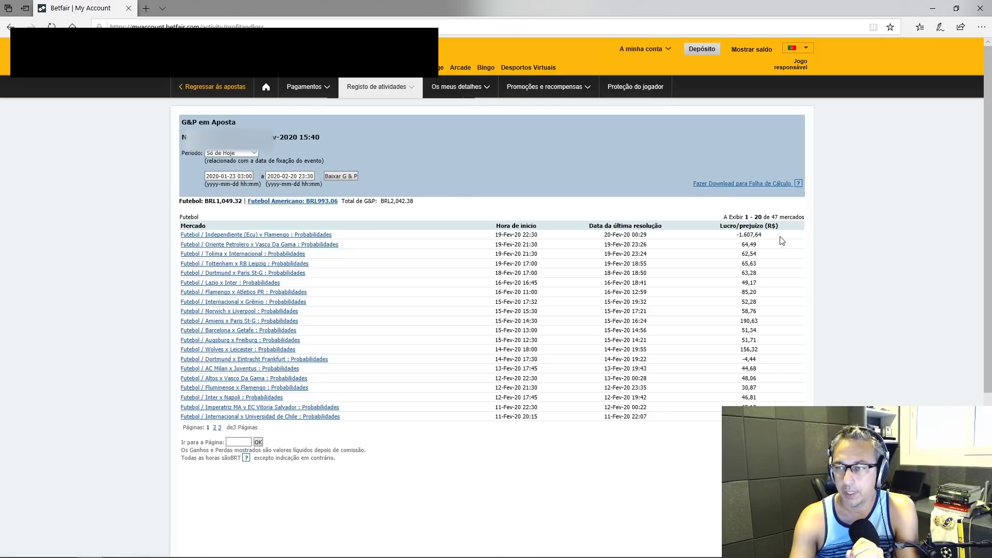
{"action": "left_click_drag", "start_coordinate": [783, 238], "coordinate": [182, 237]}
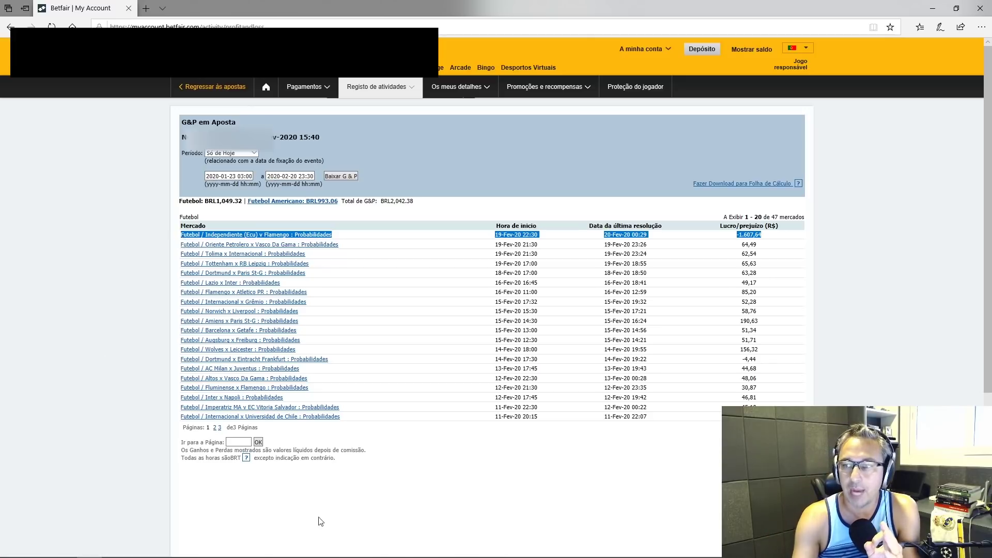
{"action": "left_click_drag", "start_coordinate": [781, 237], "coordinate": [283, 236]}
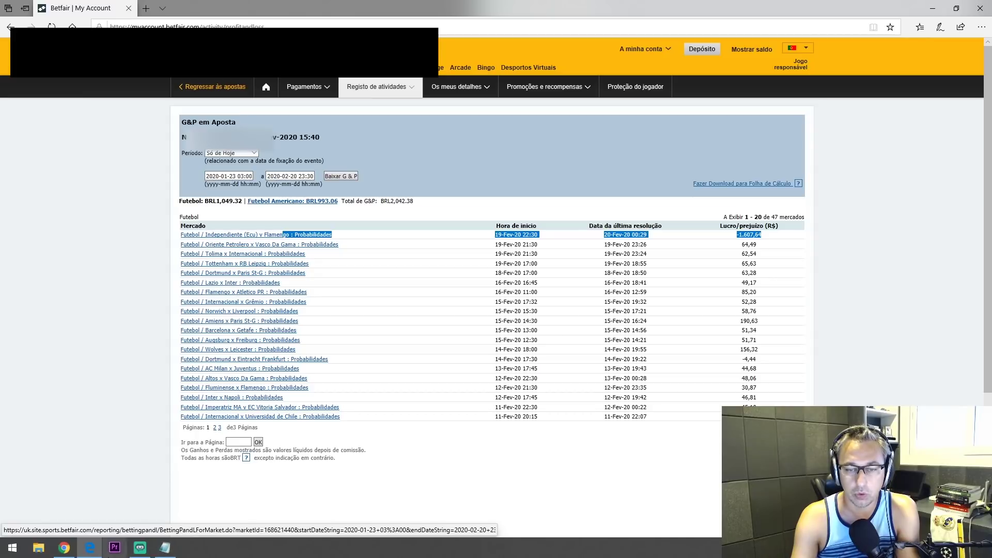
Step: Switch to the full-screen spreadsheet, look through Ciclo 1, Ciclo 4 and Diretrizes, and return to Betfair's report
{"action": "left_click", "coordinate": [66, 552]}
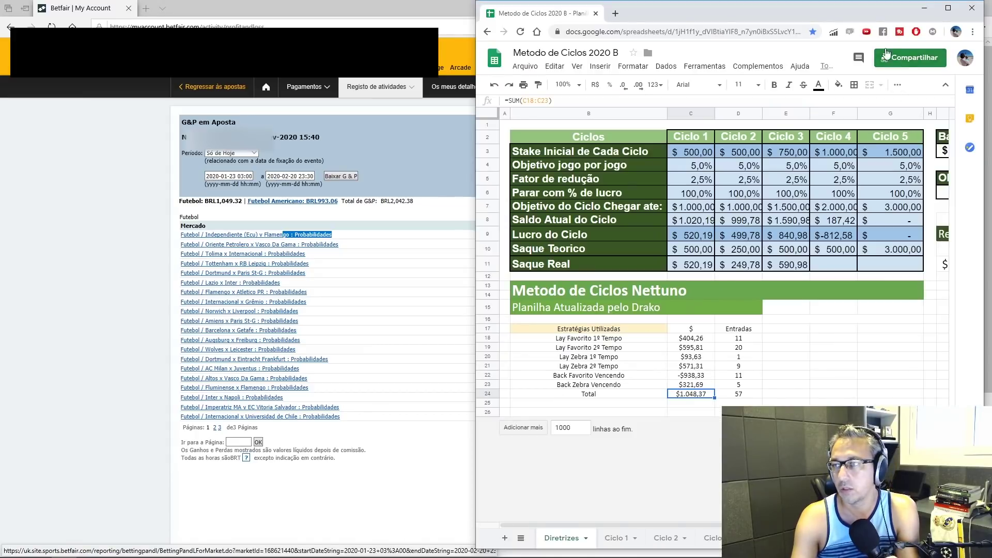
{"action": "left_click", "coordinate": [948, 8]}
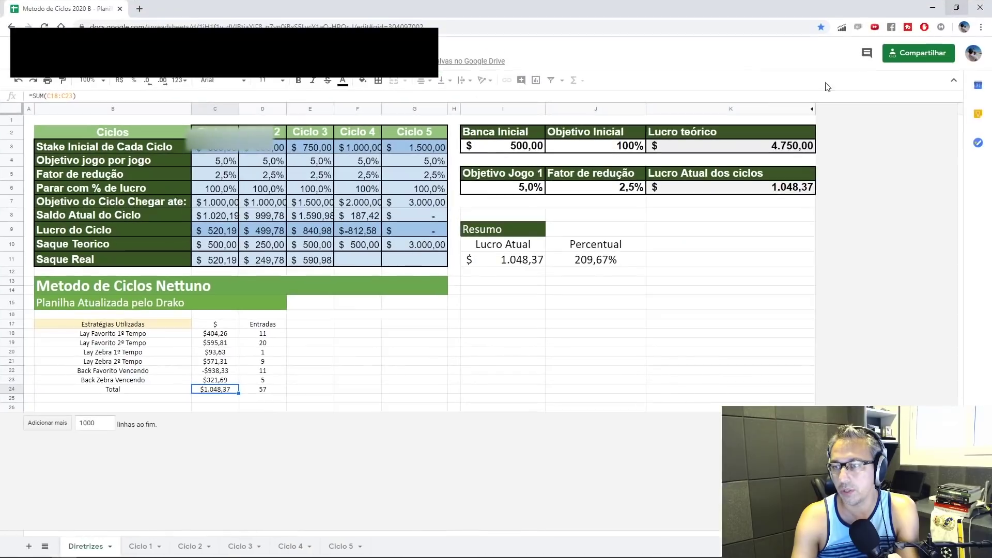
{"action": "left_click", "coordinate": [143, 547]}
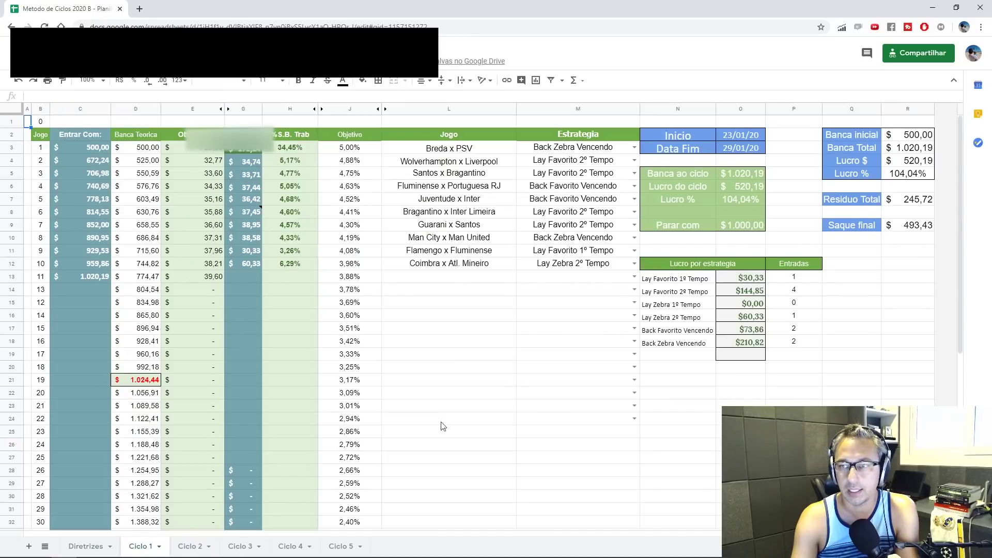
{"action": "left_click", "coordinate": [293, 546]}
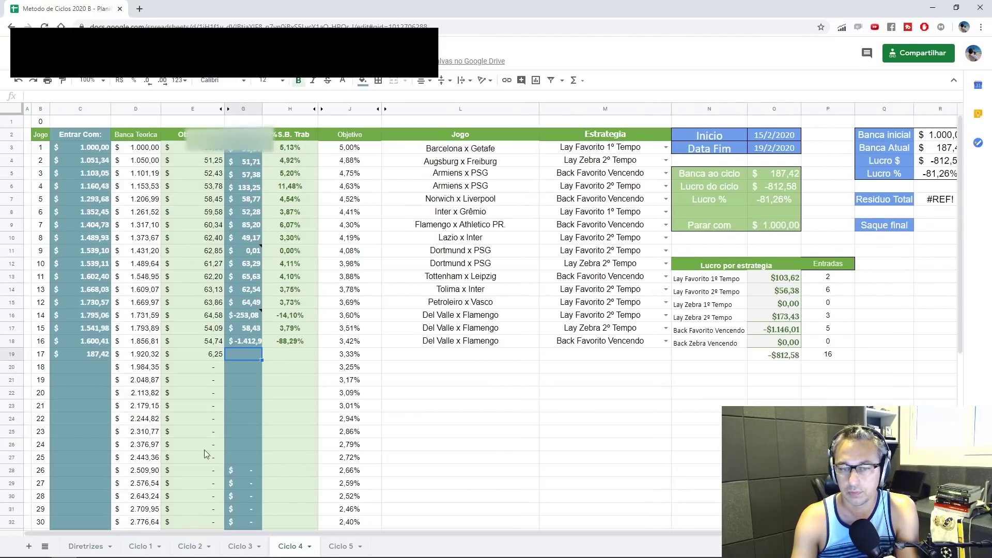
{"action": "left_click", "coordinate": [86, 546]}
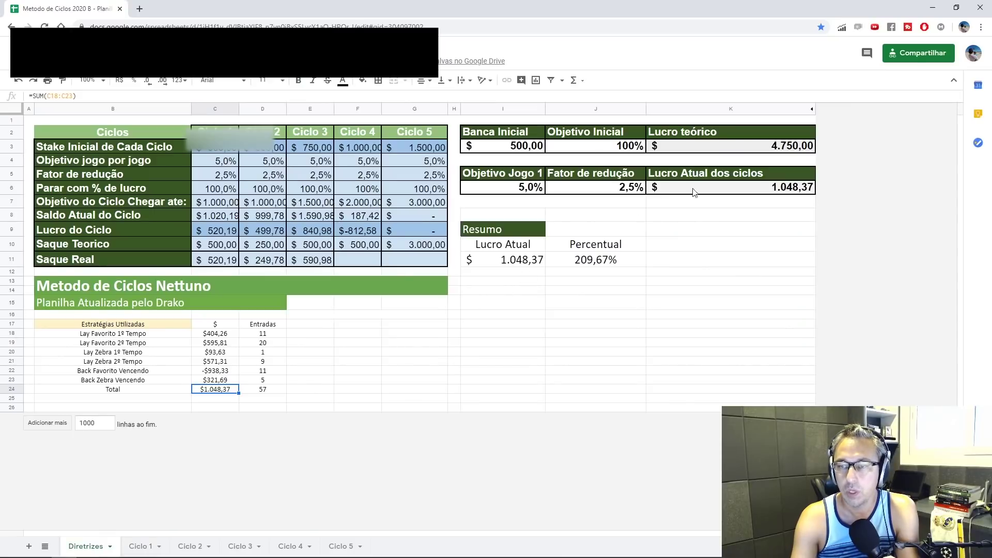
{"action": "left_click", "coordinate": [933, 8]}
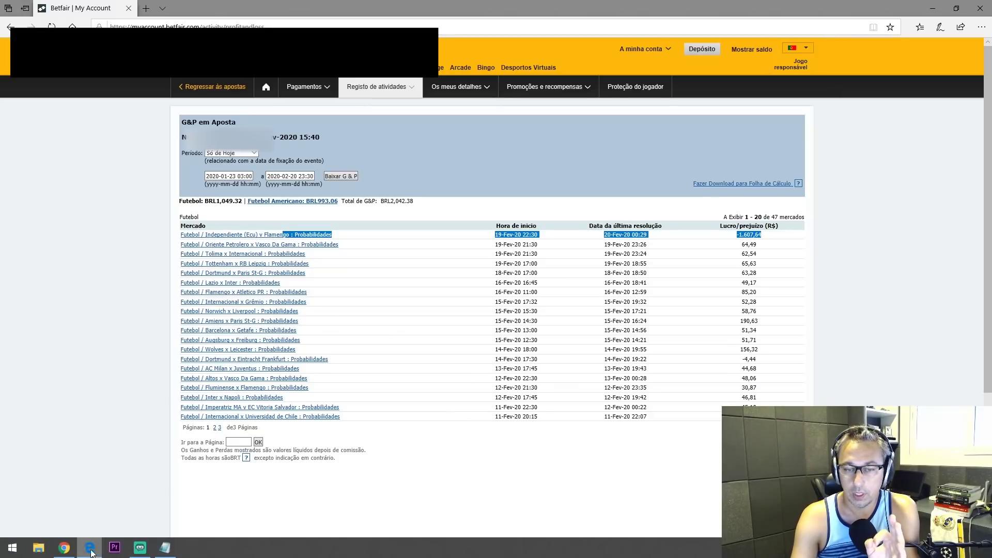
Step: Switch to the spreadsheet, check the Lucro Atual summary and Ciclo 1 column through Lucro do Ciclo, and return to Betfair's report
{"action": "left_click", "coordinate": [71, 553]}
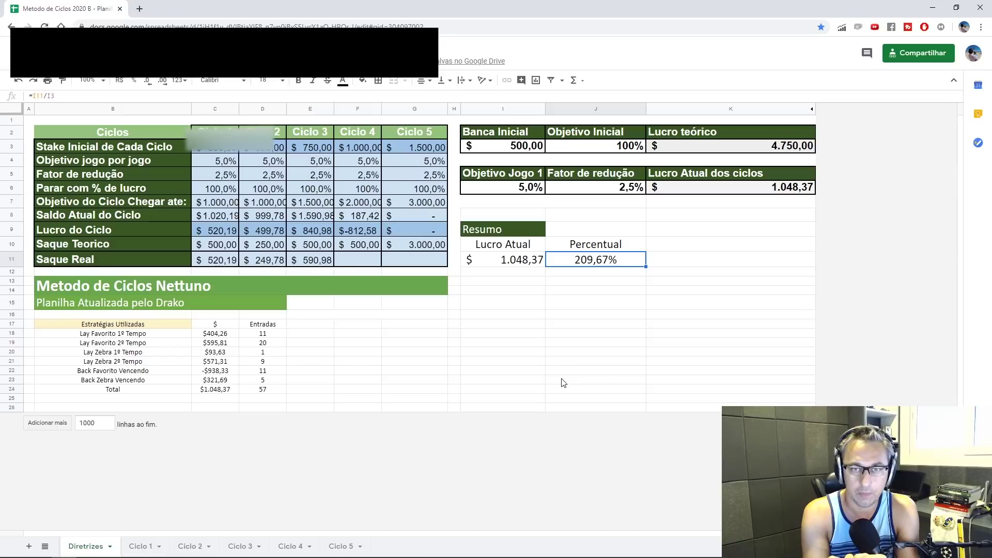
{"action": "left_click", "coordinate": [524, 264]}
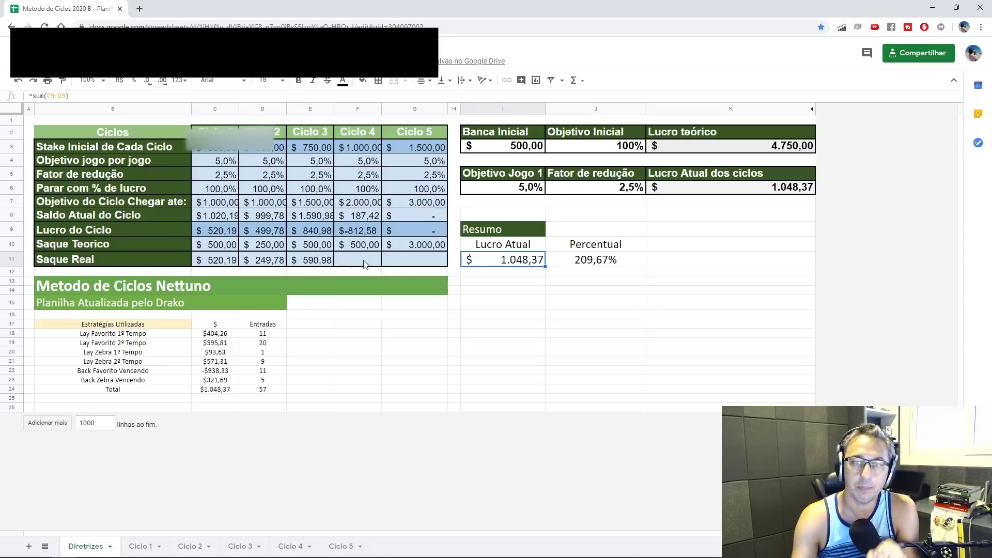
{"action": "left_click_drag", "start_coordinate": [230, 133], "coordinate": [229, 231]}
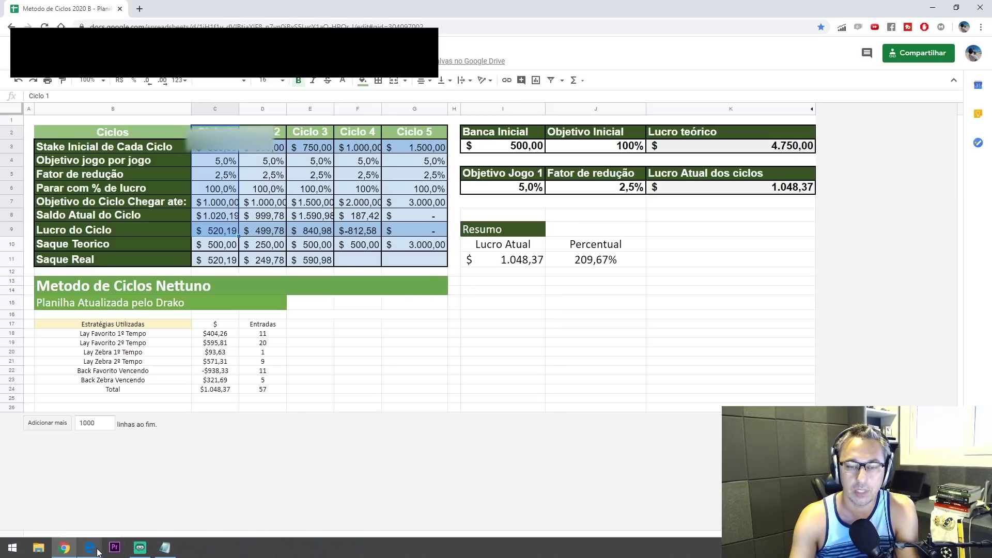
{"action": "left_click", "coordinate": [91, 548]}
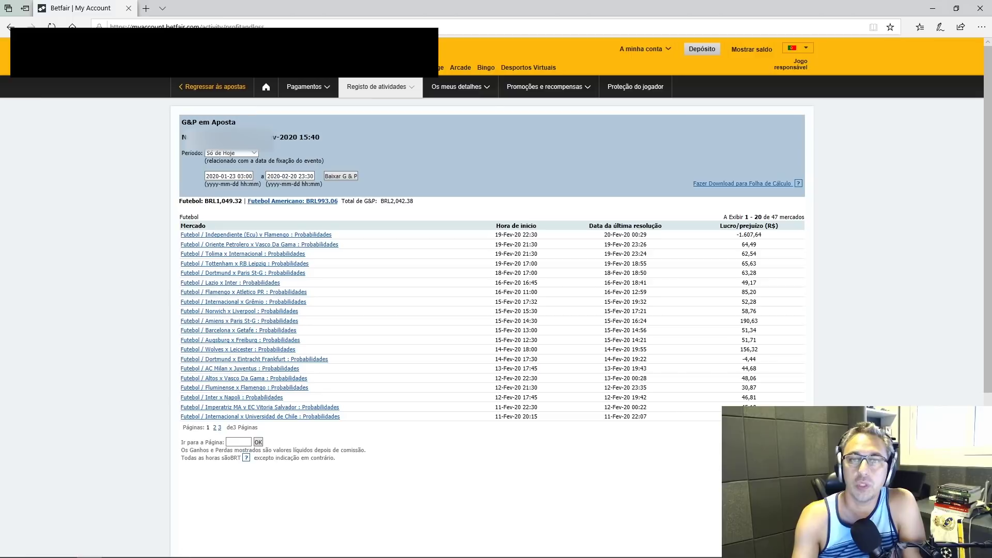
Step: Switch back to the Diretrizes sheet and review the strategies from Lay Favorito 1º Tempo to Back Zebra Vencendo, including the Total row
{"action": "mouse_move", "coordinate": [174, 554]}
{"action": "left_click", "coordinate": [65, 549]}
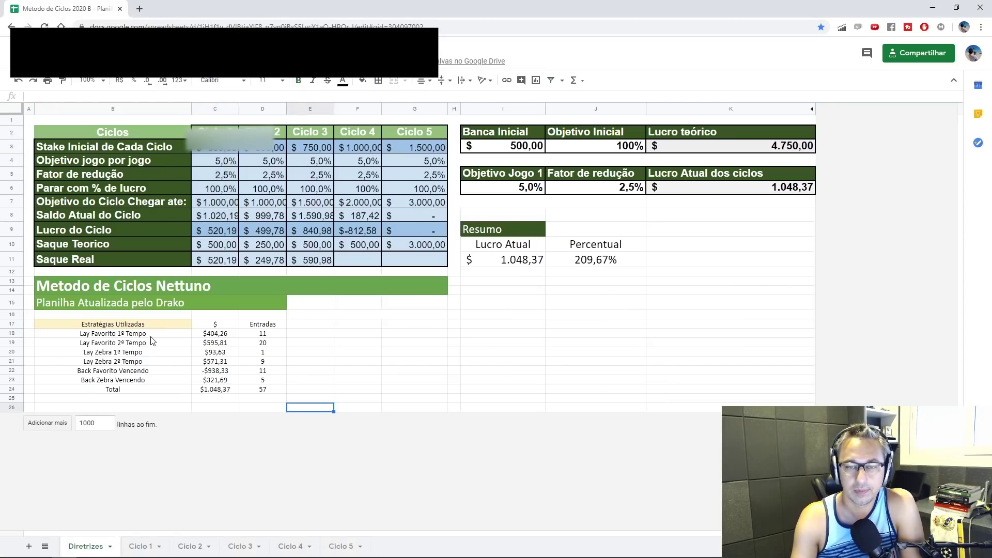
{"action": "left_click_drag", "start_coordinate": [151, 335], "coordinate": [159, 381]}
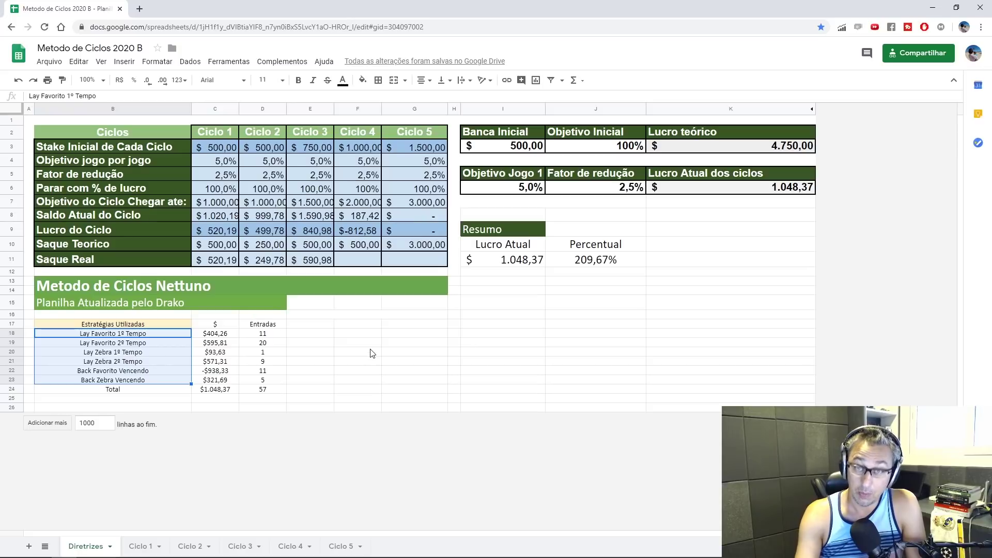
{"action": "left_click", "coordinate": [354, 343]}
{"action": "left_click_drag", "start_coordinate": [164, 333], "coordinate": [162, 382]}
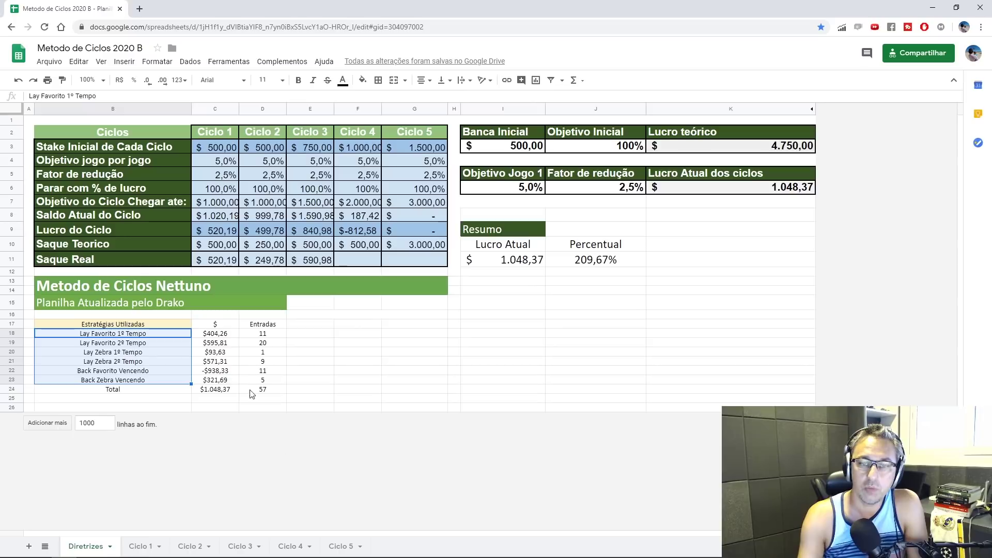
{"action": "left_click", "coordinate": [182, 360]}
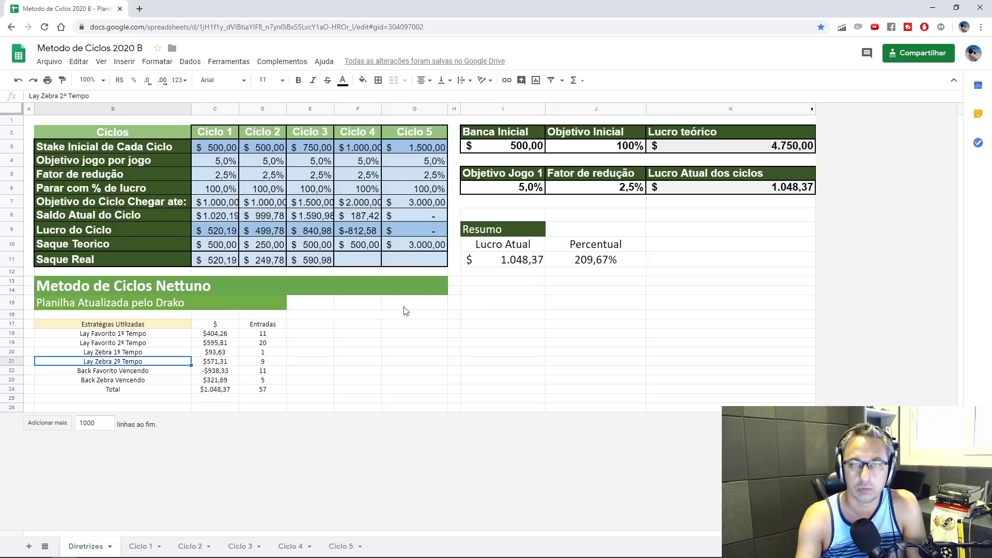
{"action": "left_click_drag", "start_coordinate": [167, 338], "coordinate": [170, 387]}
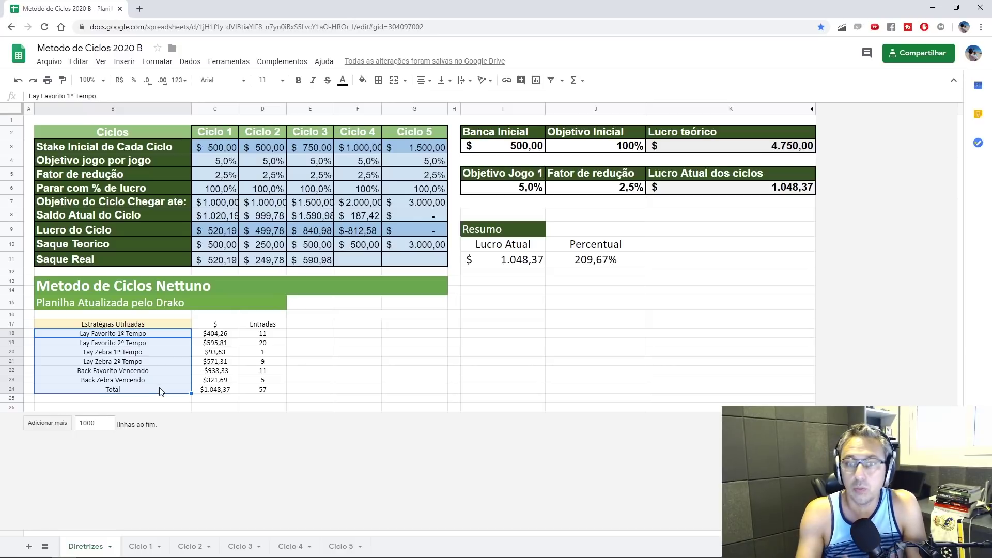
{"action": "left_click", "coordinate": [126, 346]}
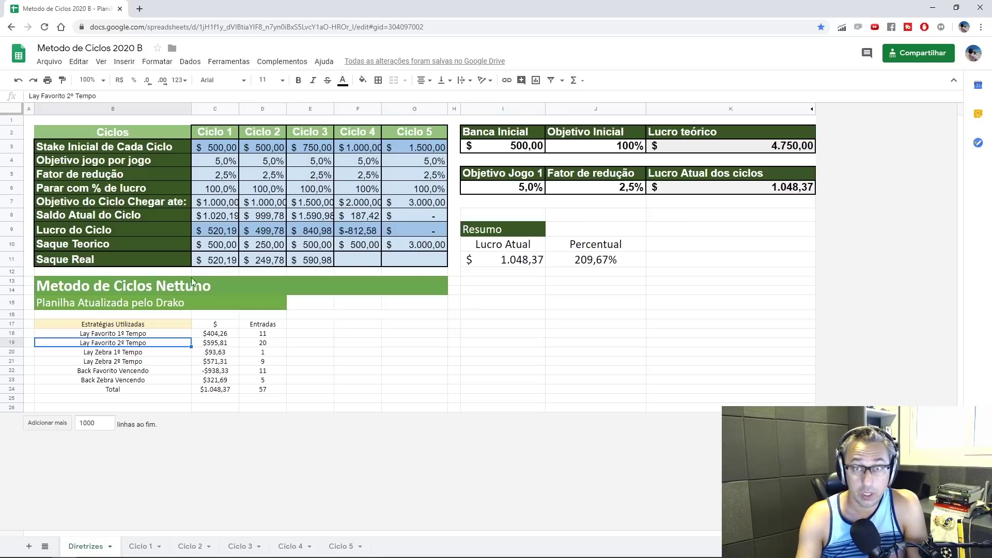
Step: Look through Ciclo 1 and games 9 and 10 of Ciclo 4, and check Ciclo 1's Parar com % de lucro in Diretrizes
{"action": "left_click", "coordinate": [151, 546]}
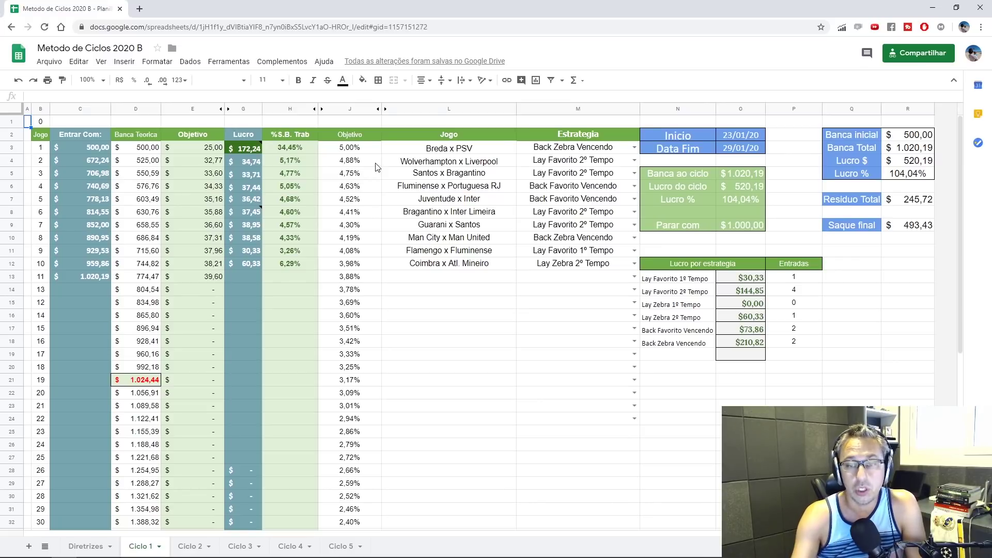
{"action": "left_click", "coordinate": [291, 547]}
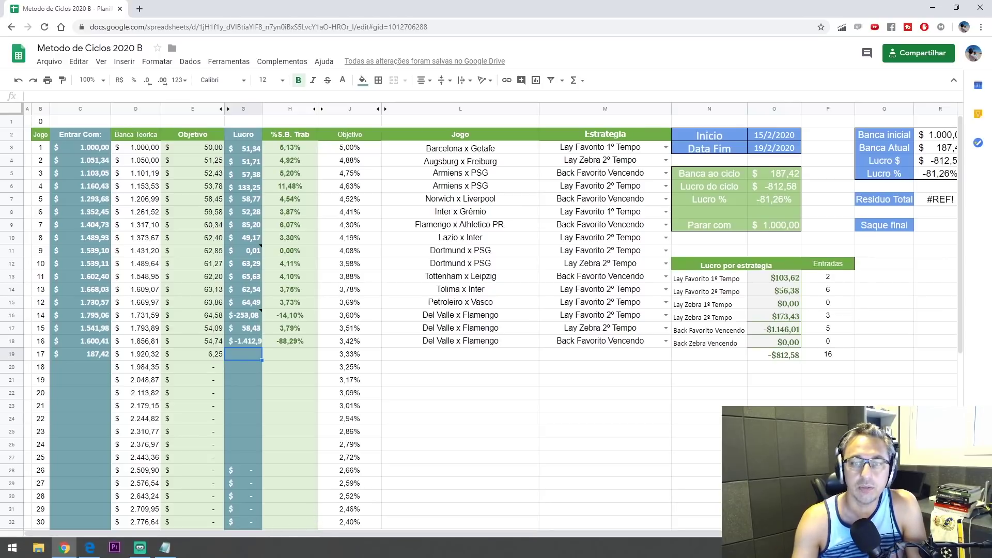
{"action": "left_click_drag", "start_coordinate": [94, 251], "coordinate": [361, 267]}
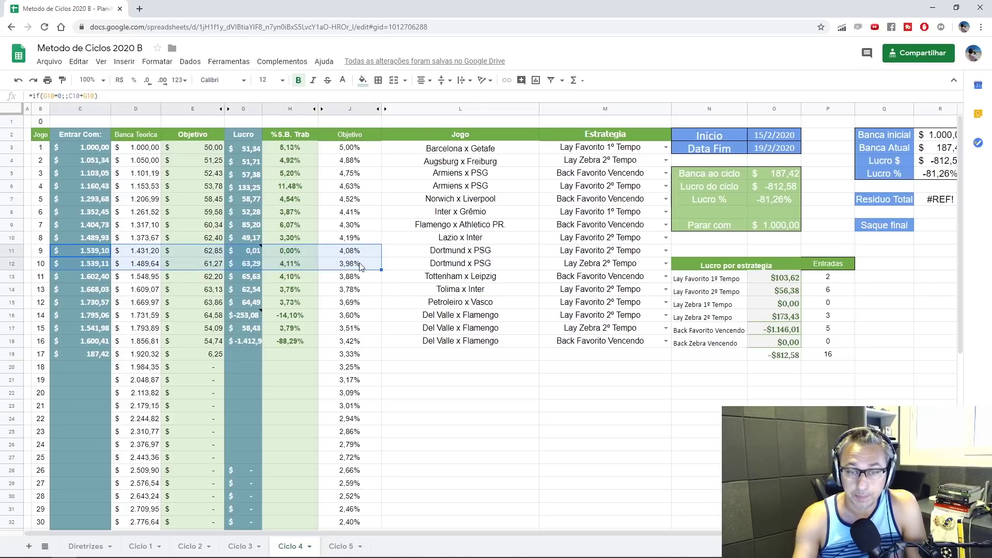
{"action": "left_click", "coordinate": [85, 548]}
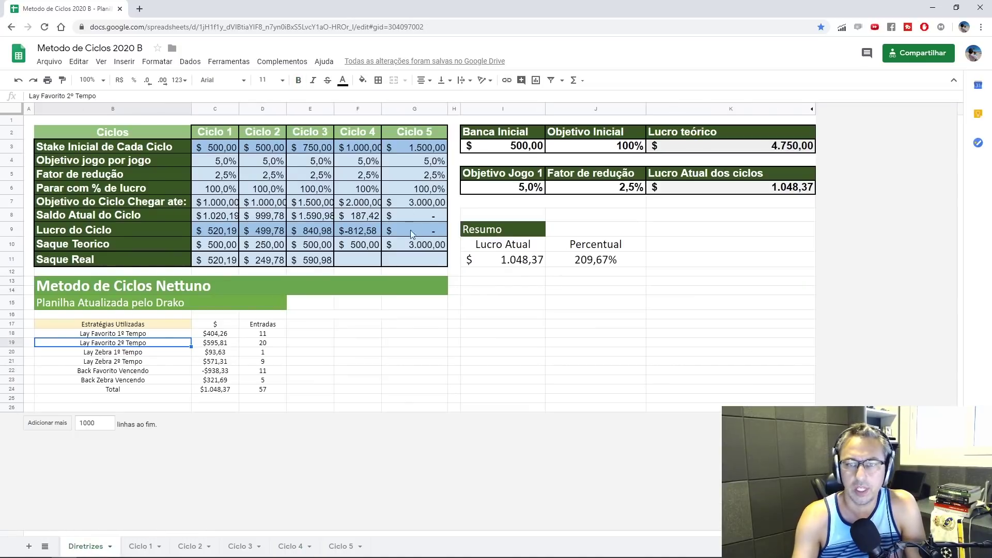
{"action": "left_click", "coordinate": [227, 191]}
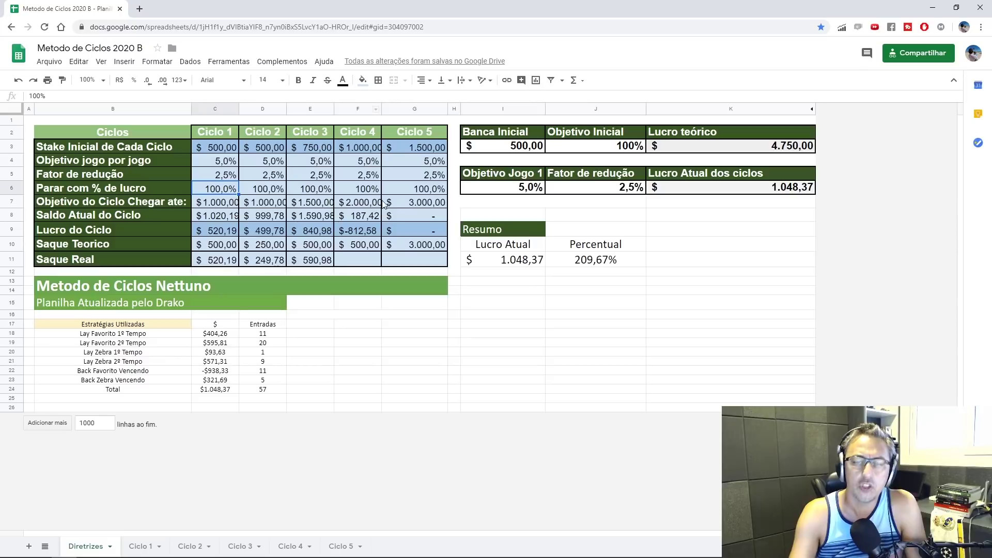